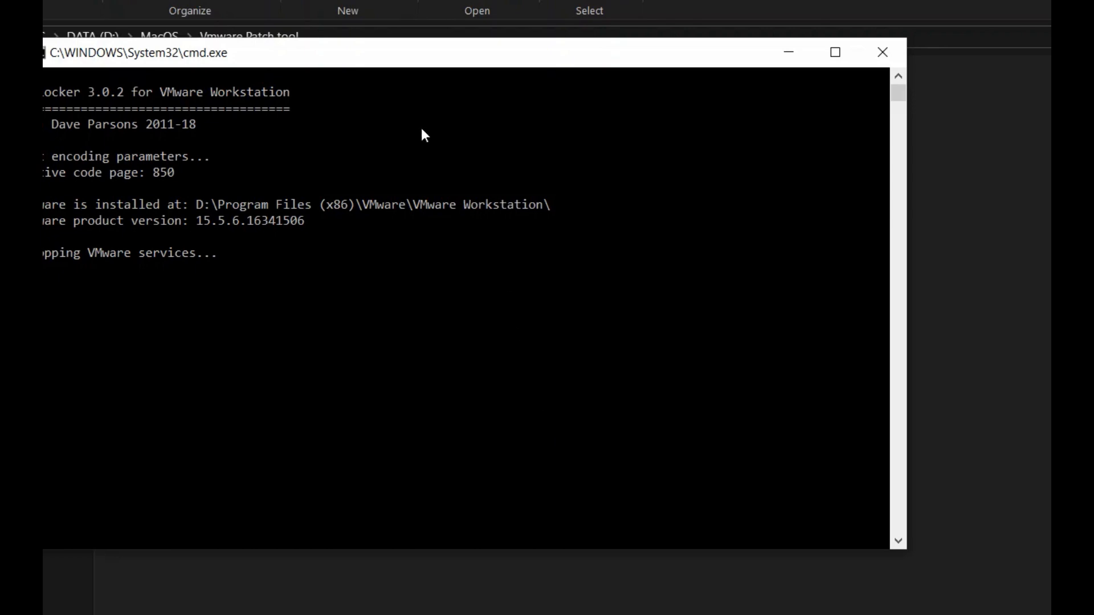
drag(356, 65, 467, 101)
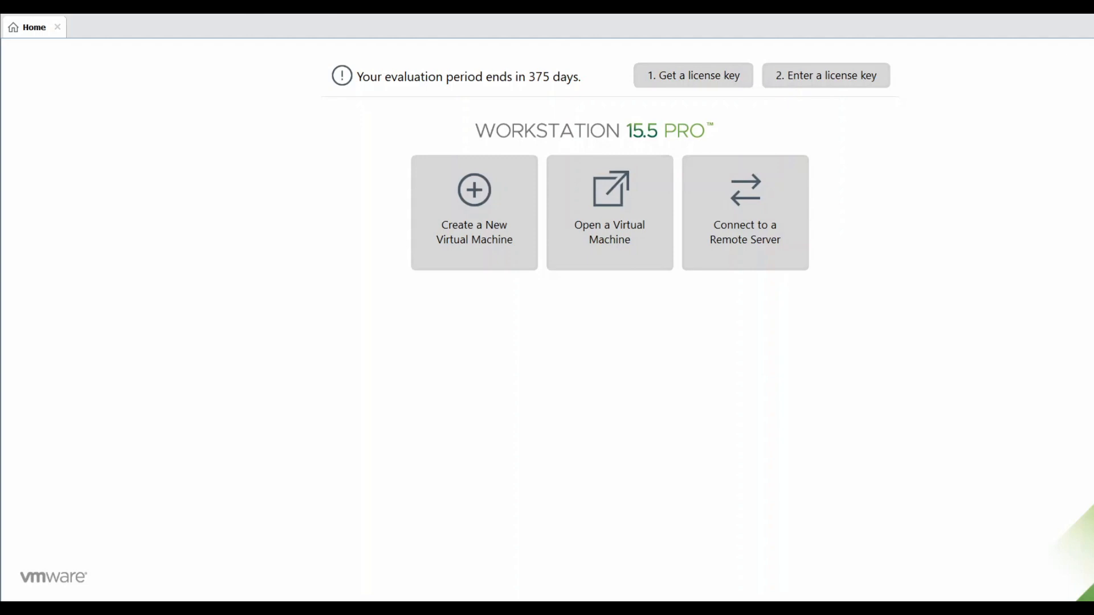
Start a new virtual machine with the Typical configuration and the option to install the operating system later.
click(494, 224)
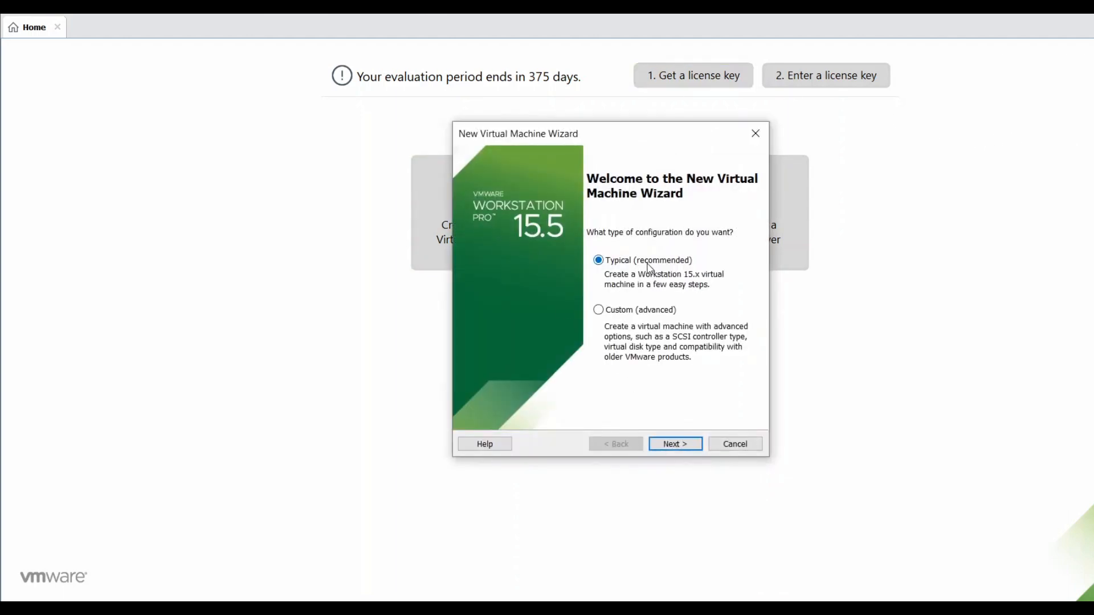
click(655, 445)
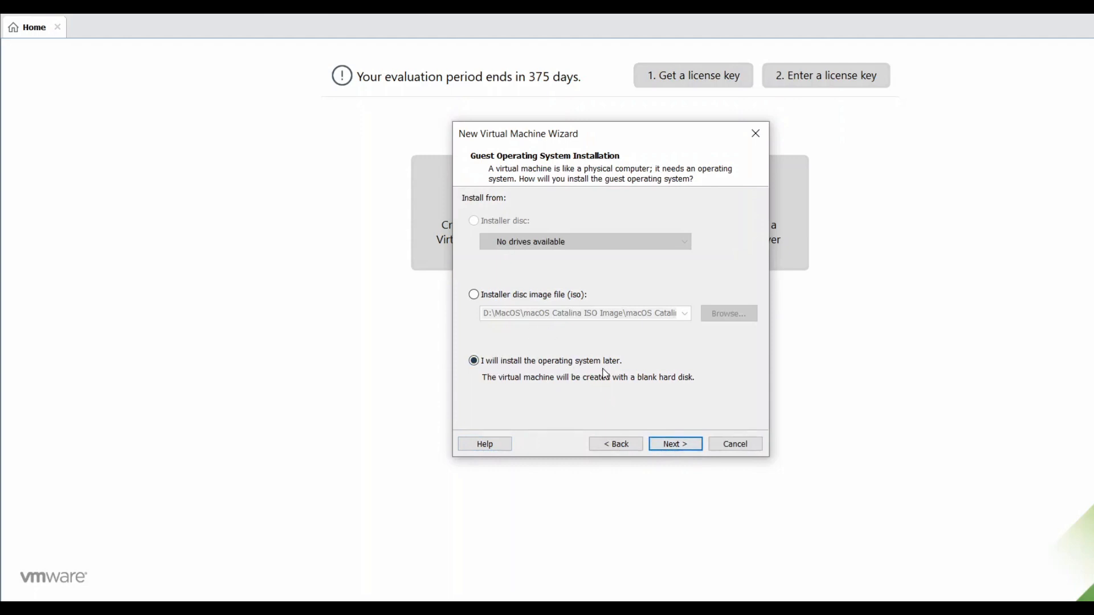
click(687, 445)
Choose Apple Mac OS X as the guest operating system with version macOS 10.15.
click(501, 230)
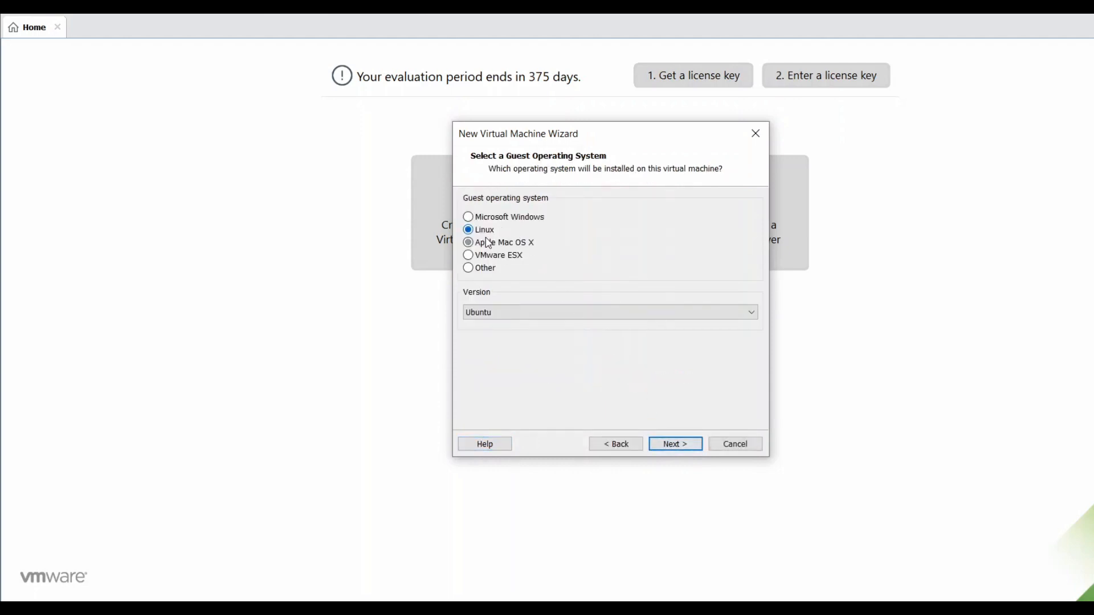
click(475, 245)
click(532, 314)
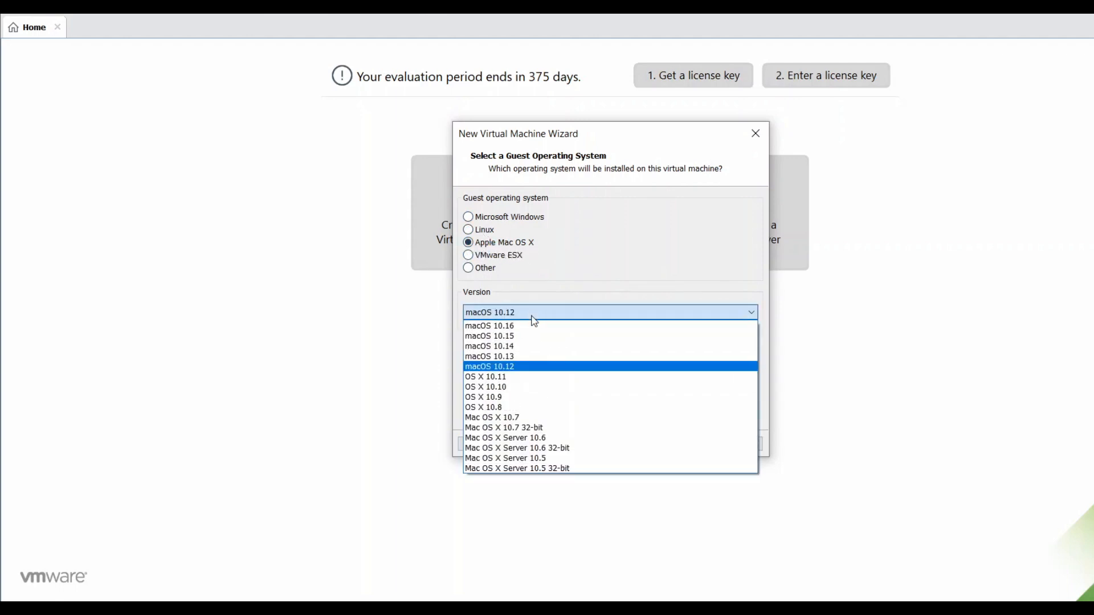
click(527, 337)
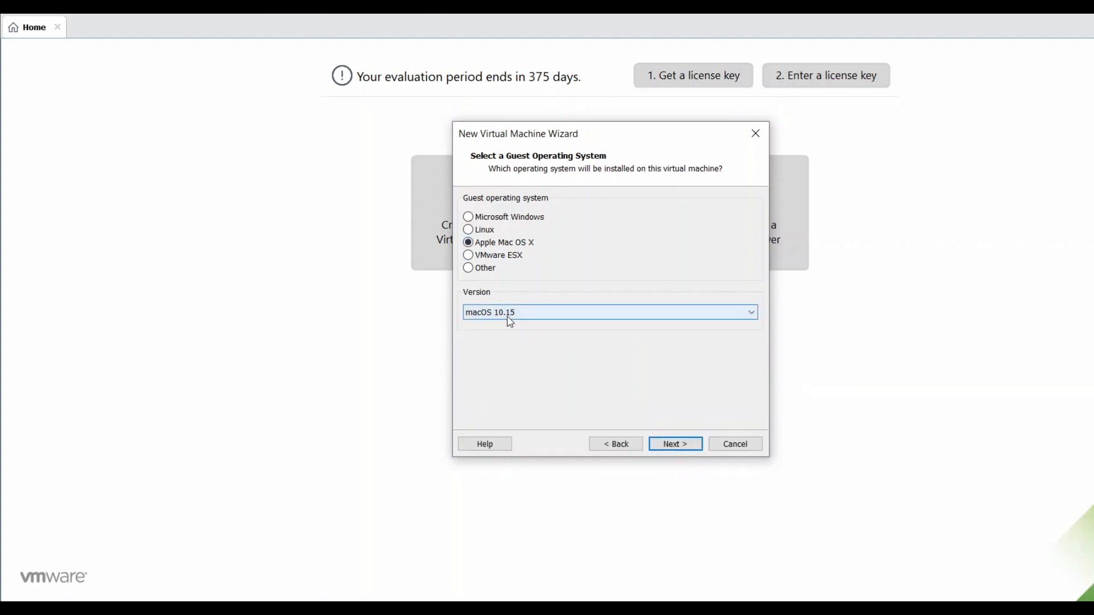
click(675, 444)
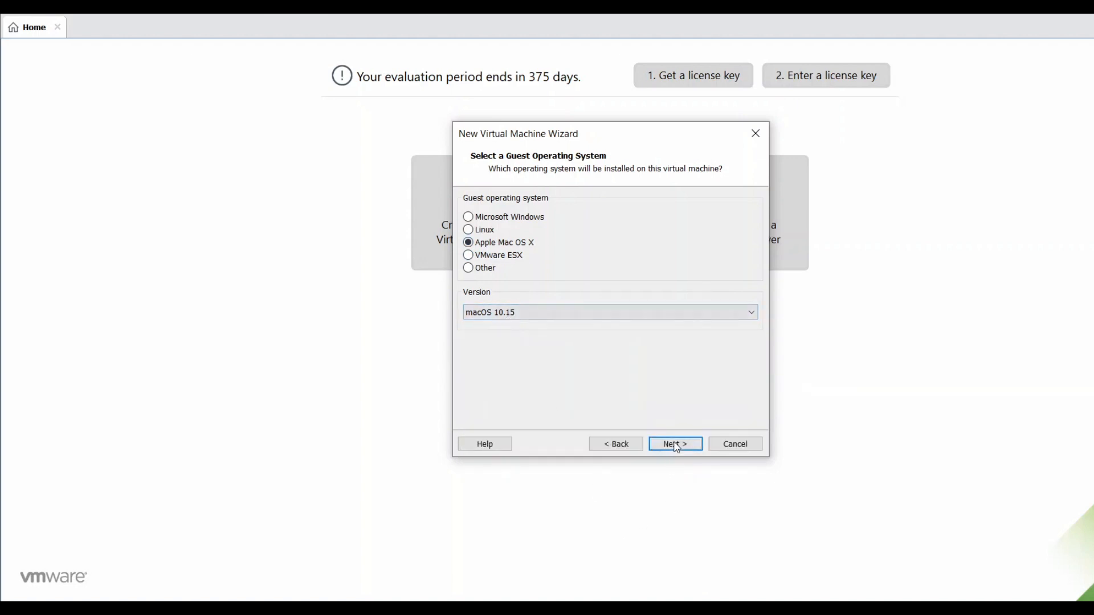
Name the virtual machine macOS Catalina.
drag(519, 221, 464, 231)
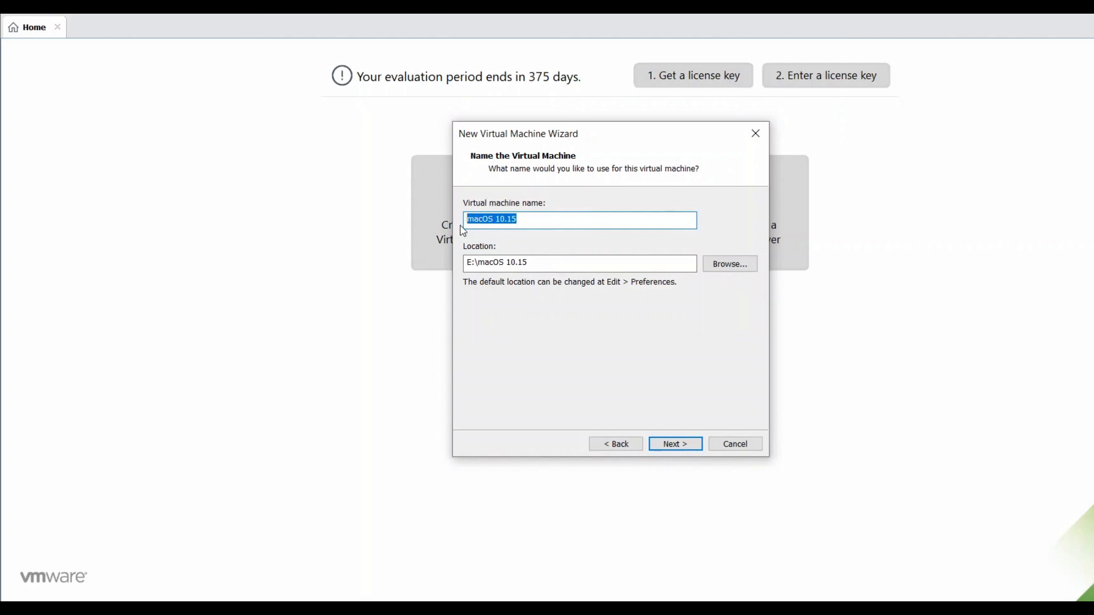
click(525, 220)
key(BackSpace)
key(BackSpace)
key(BackSpace)
key(BackSpace)
text(Catalina)
Set the virtual machine's location to the folder D:\MacOS\MacOS-VM and continue to the disk capacity settings.
click(724, 264)
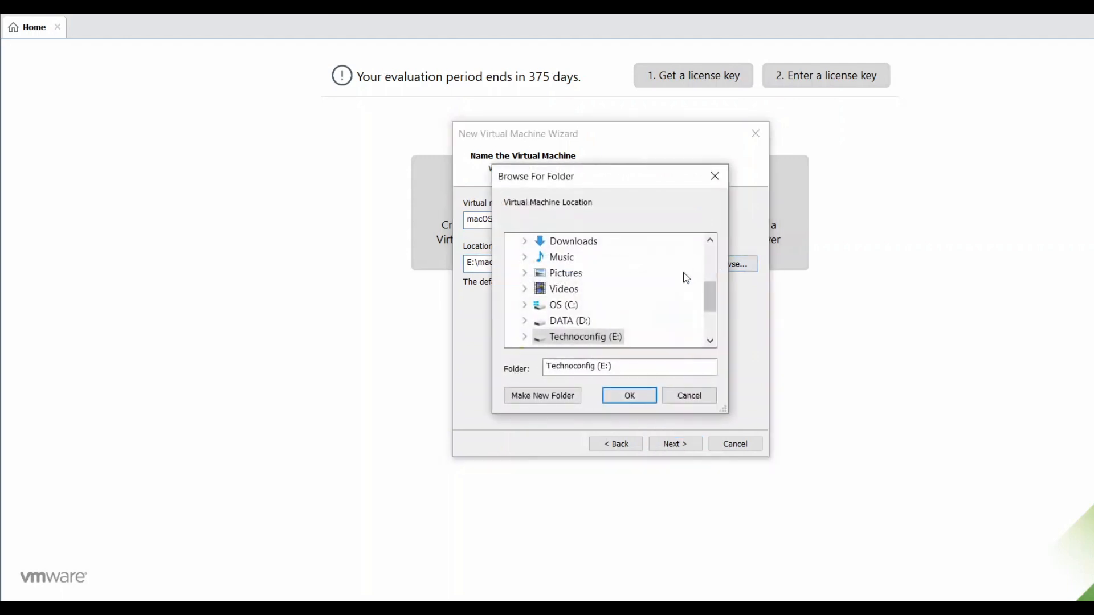
click(712, 342)
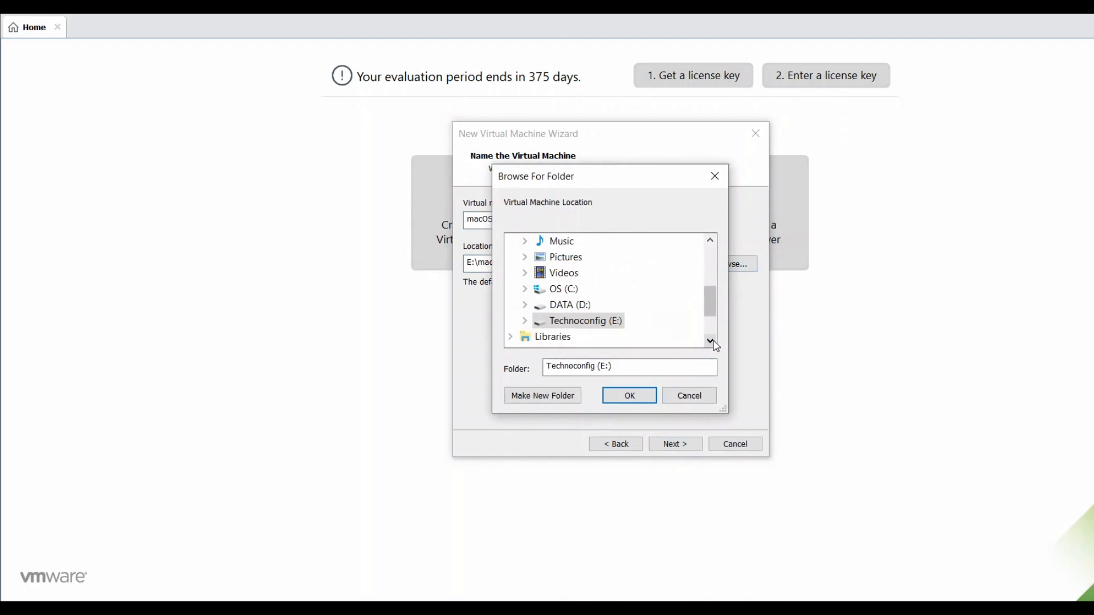
click(525, 305)
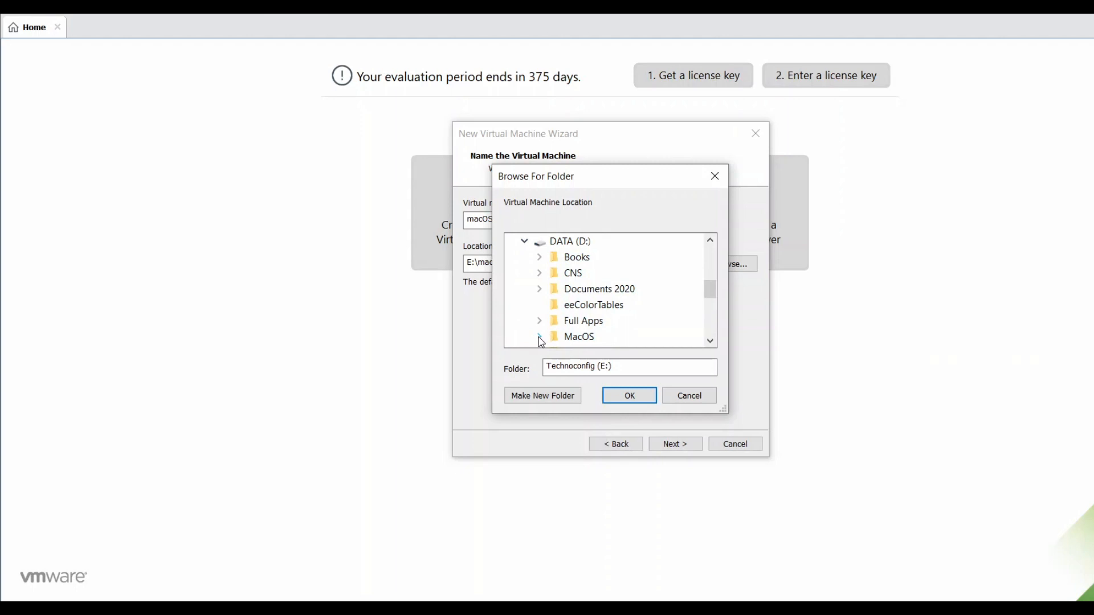
click(539, 337)
click(574, 295)
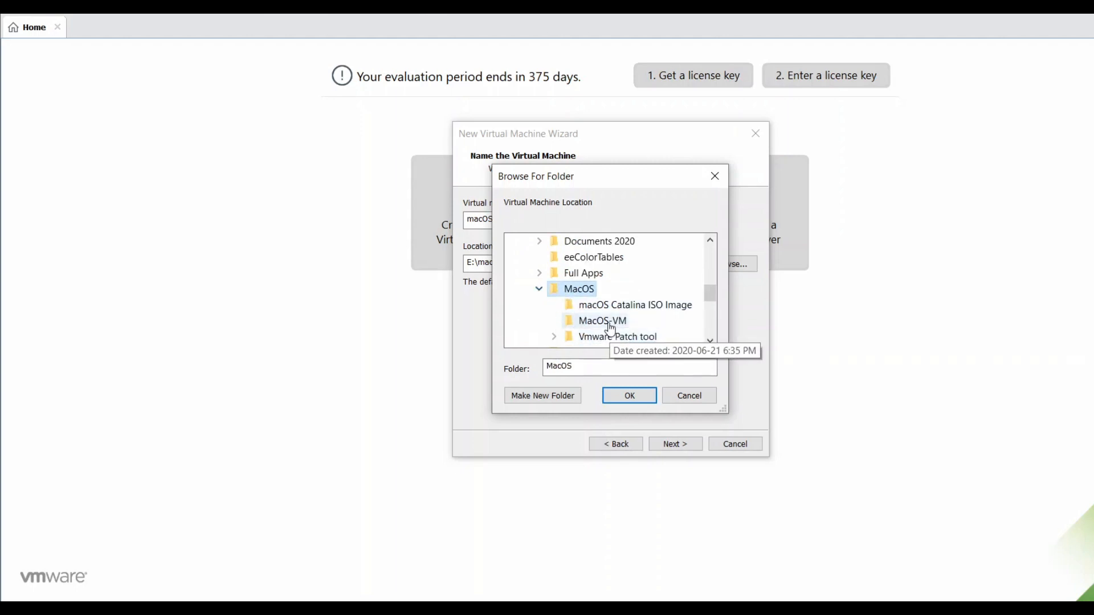
click(591, 323)
click(625, 396)
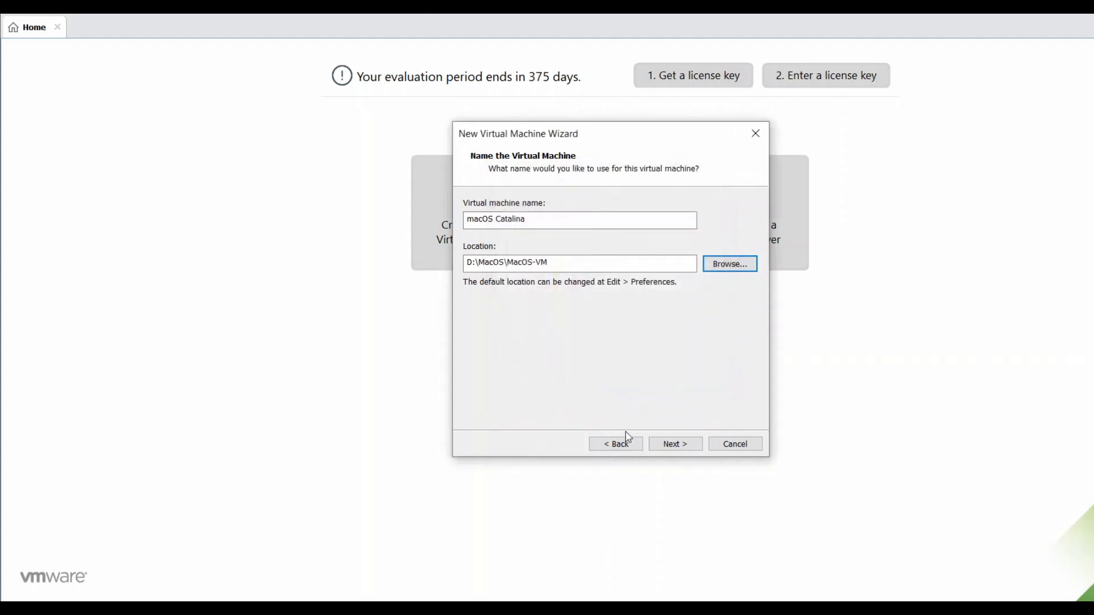
click(668, 447)
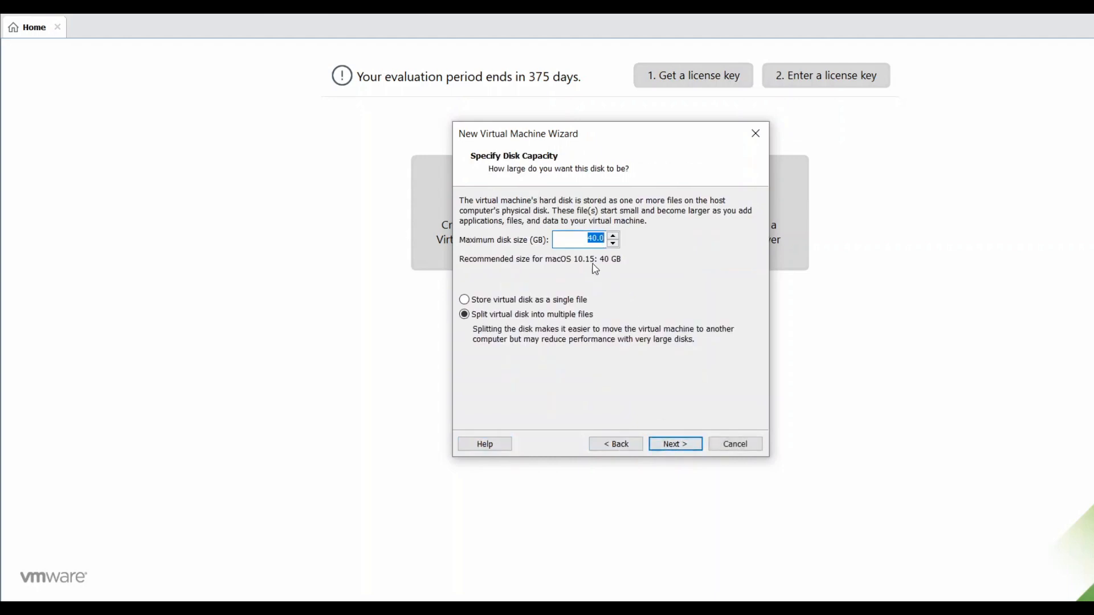
Set the maximum disk size to 100 GB stored as a single file and finish creating the virtual machine.
text(100)
click(473, 307)
click(666, 445)
click(666, 447)
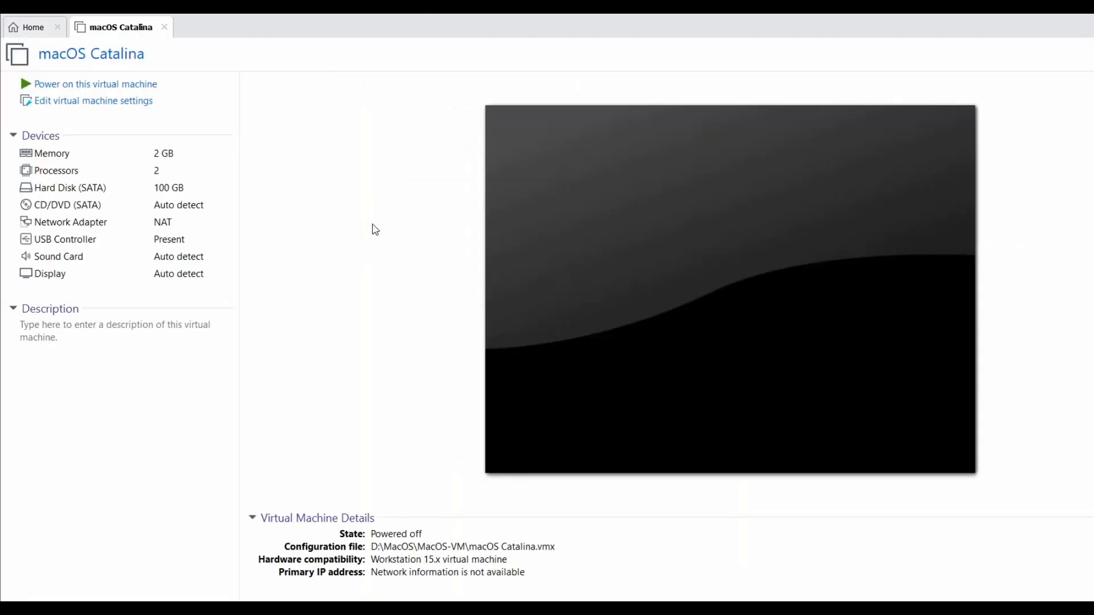
Set the memory of the macOS Catalina virtual machine to 4096 MB in its settings.
click(123, 104)
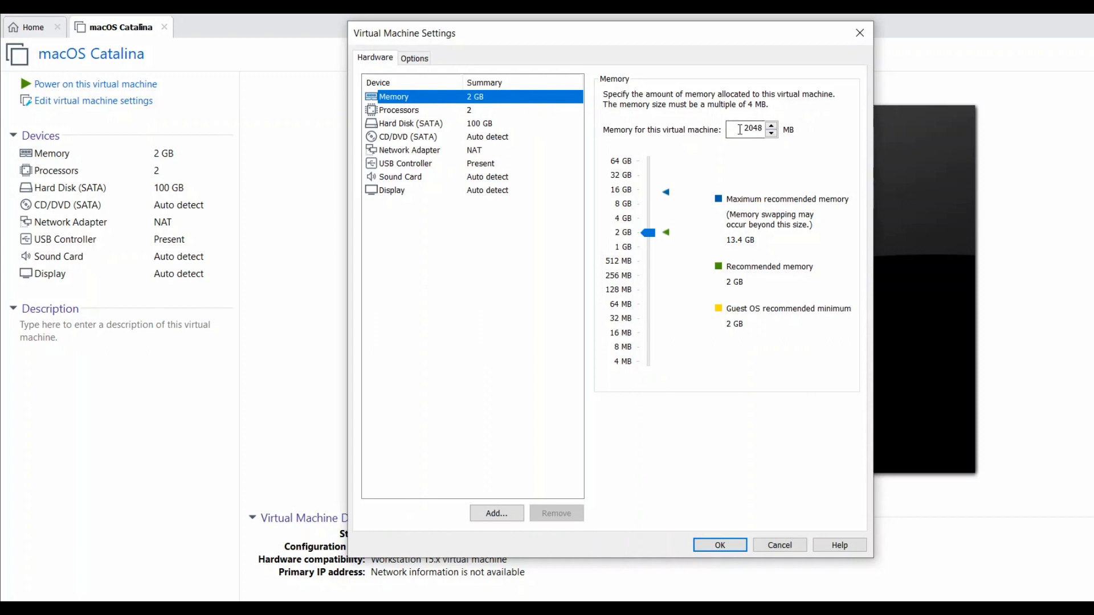
drag(740, 129, 815, 122)
text(4096)
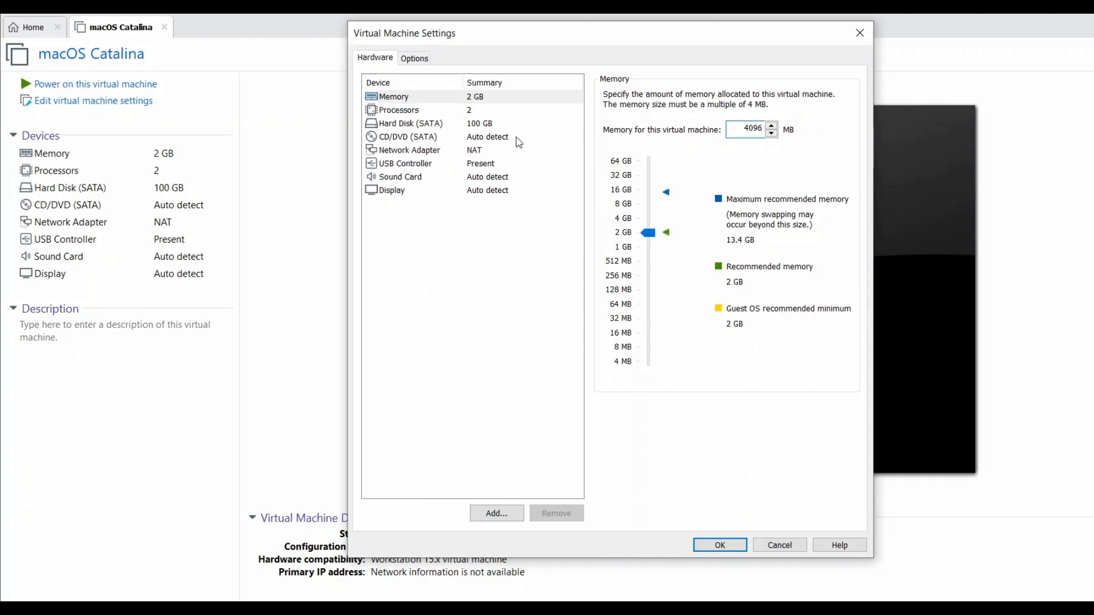
Give the virtual machine 2 processors with 2 cores per processor.
click(485, 111)
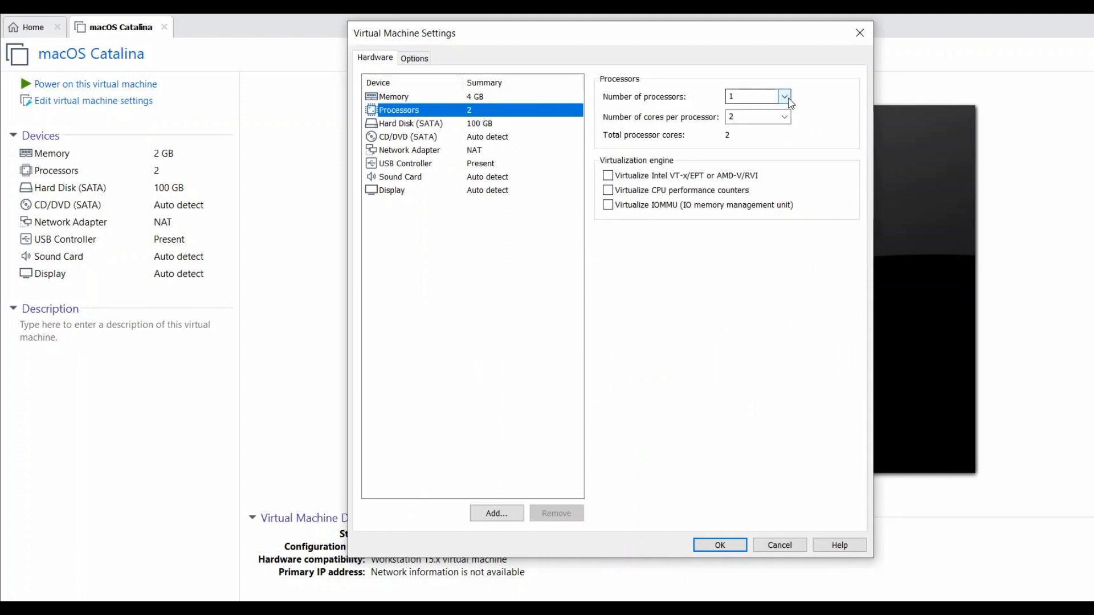
click(786, 97)
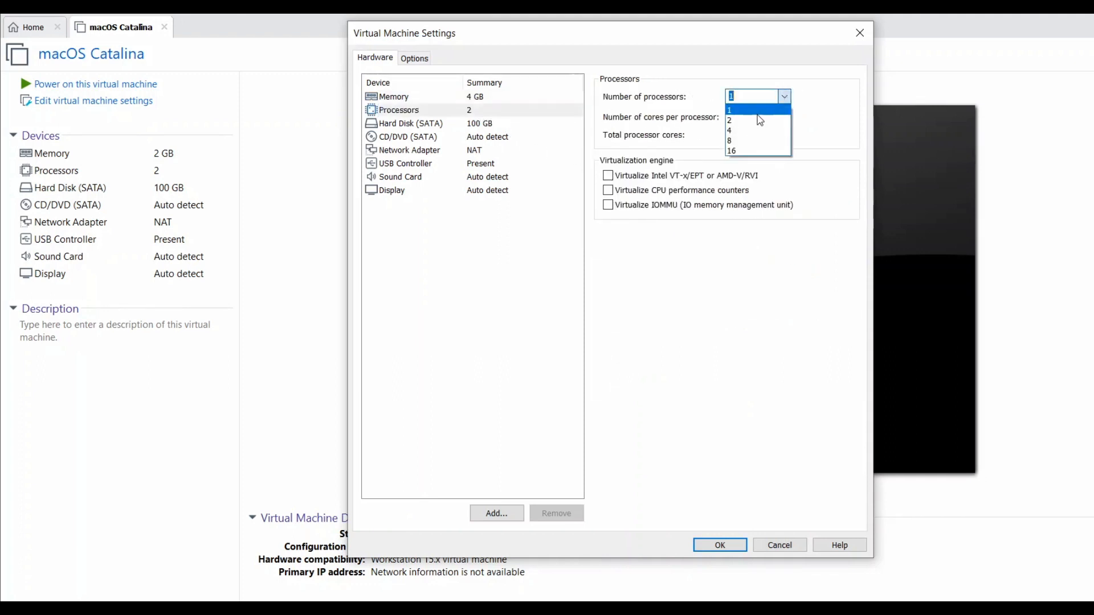
click(757, 121)
click(748, 117)
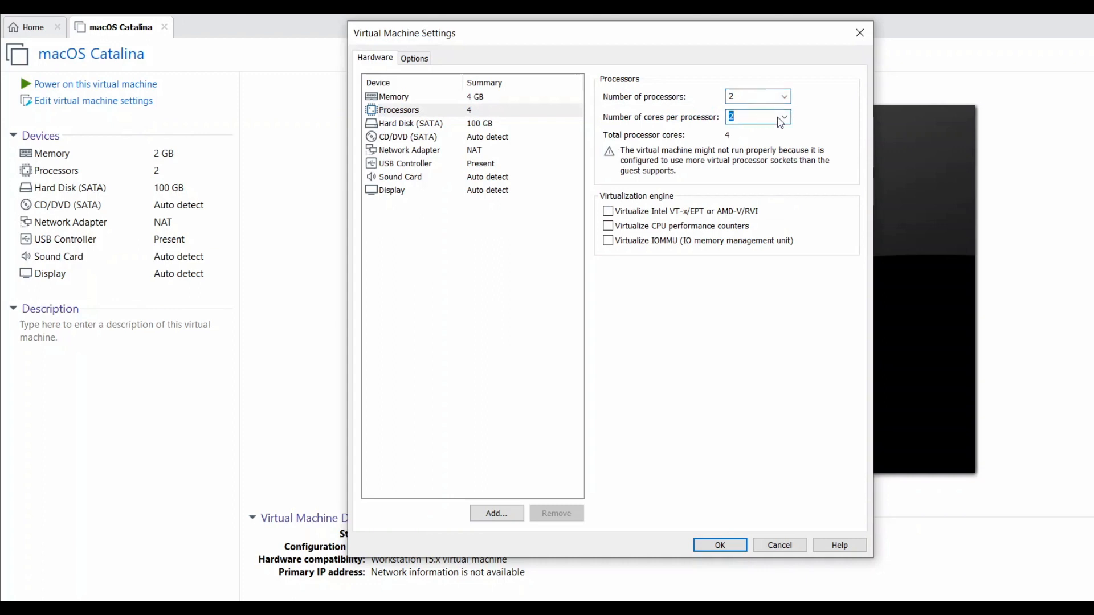
click(785, 117)
click(752, 128)
click(784, 117)
click(752, 140)
Attach macOS Catalina Image.iso from D:\MacOS\macOS Catalina ISO Image to the CD/DVD drive and apply the virtual machine settings.
click(459, 125)
click(456, 139)
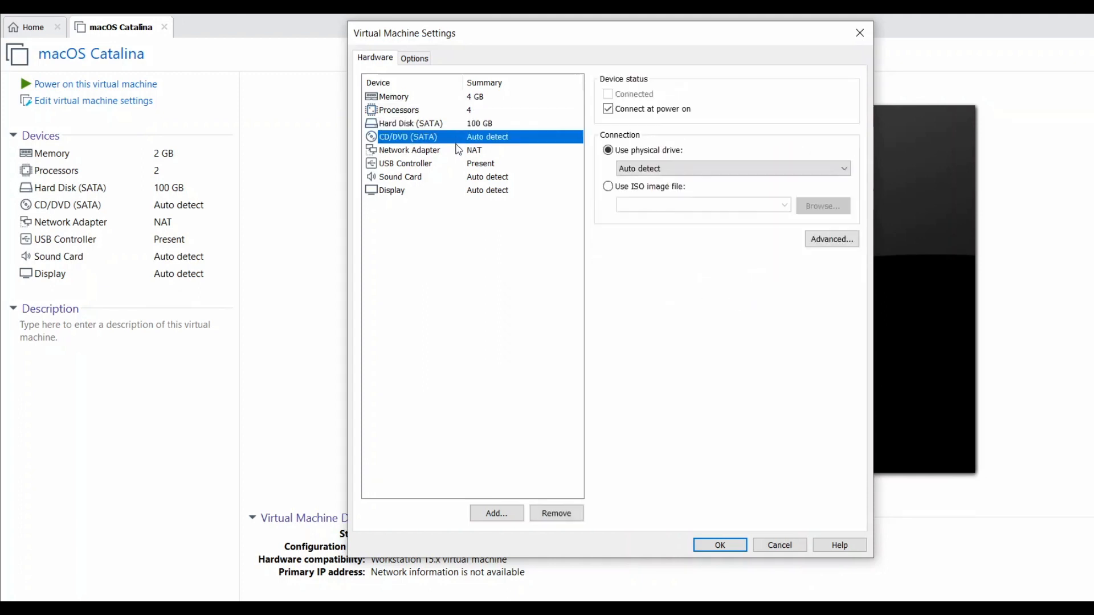
click(624, 187)
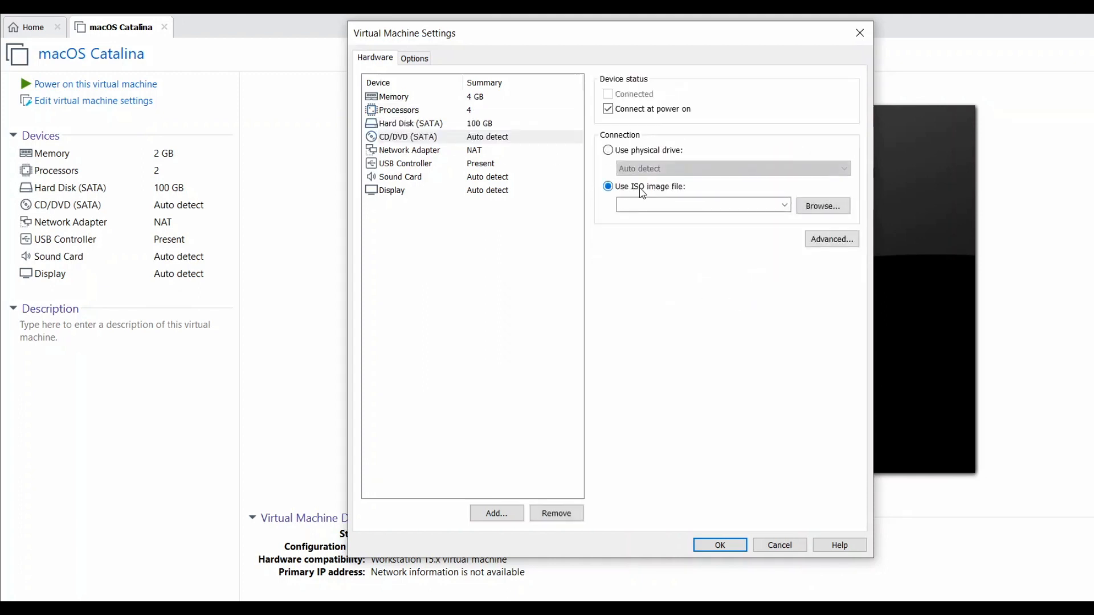
click(821, 206)
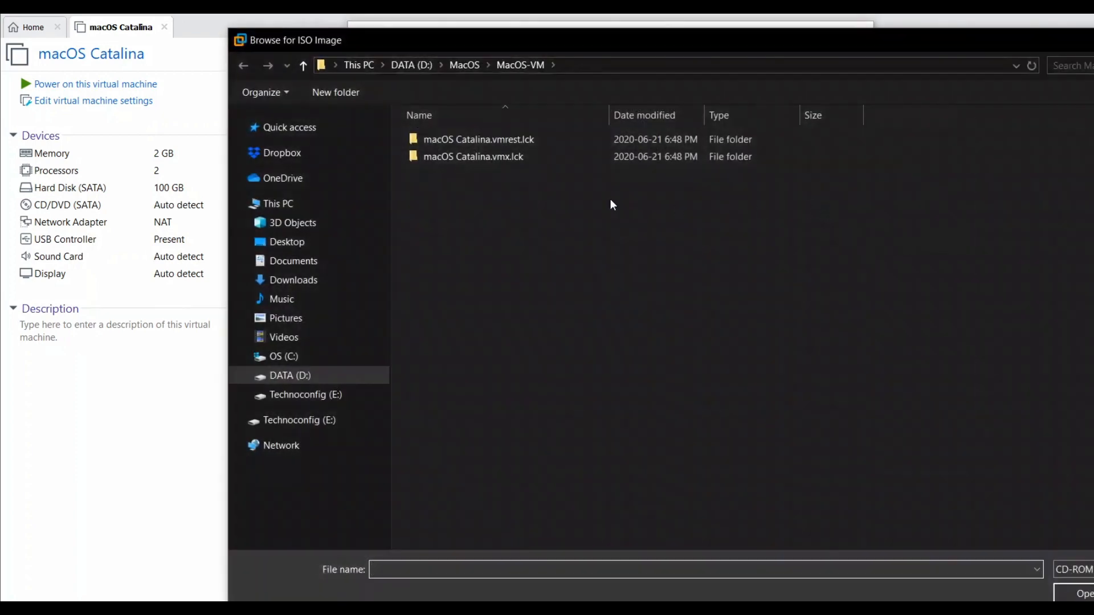
click(465, 65)
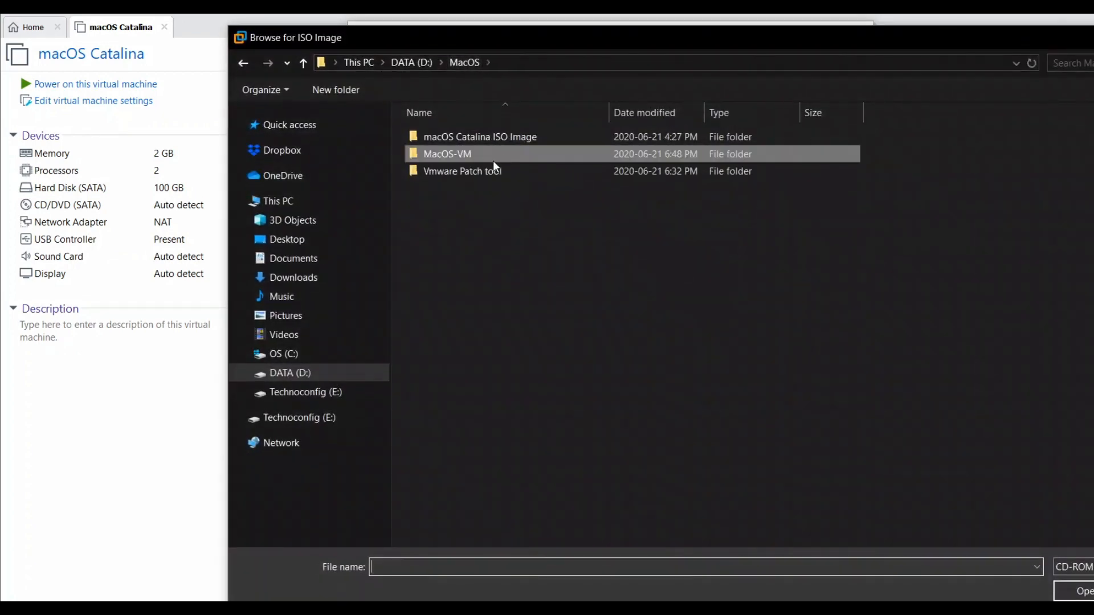
double_click(498, 142)
click(478, 138)
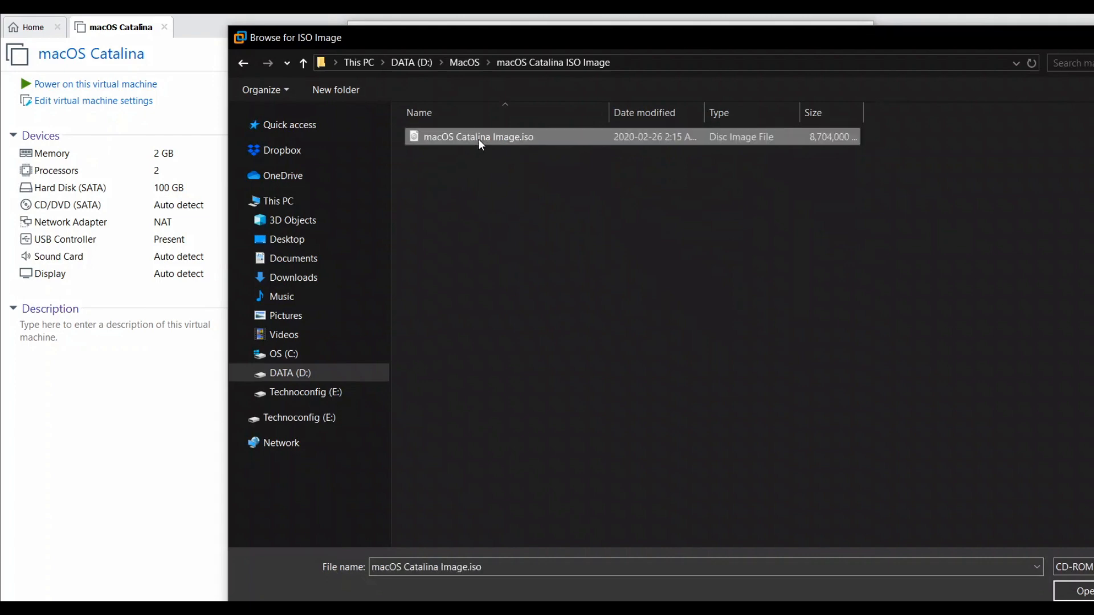
double_click(478, 139)
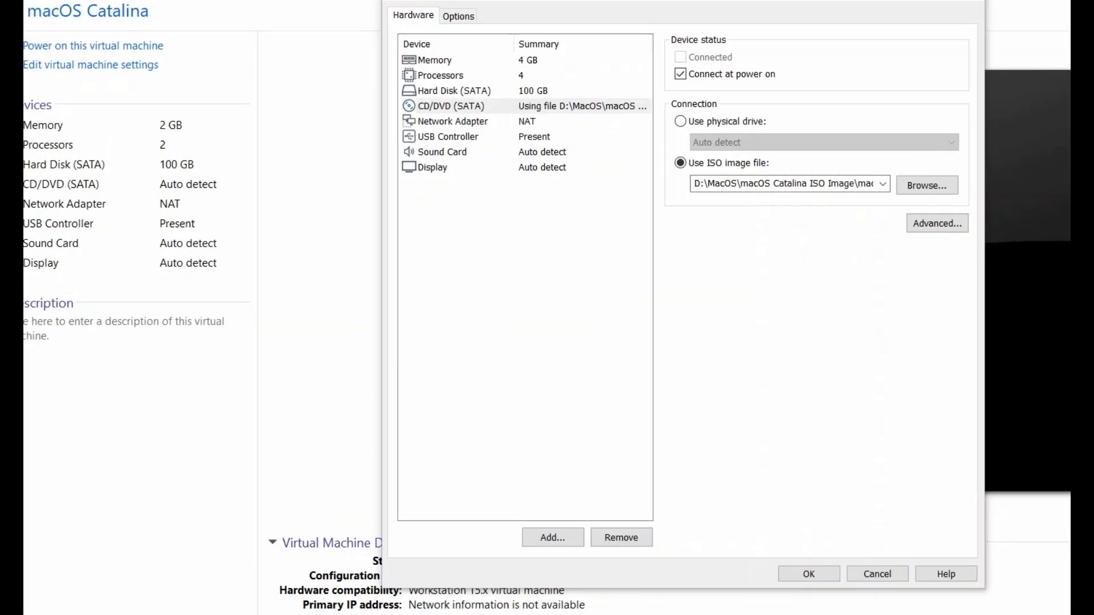
click(821, 572)
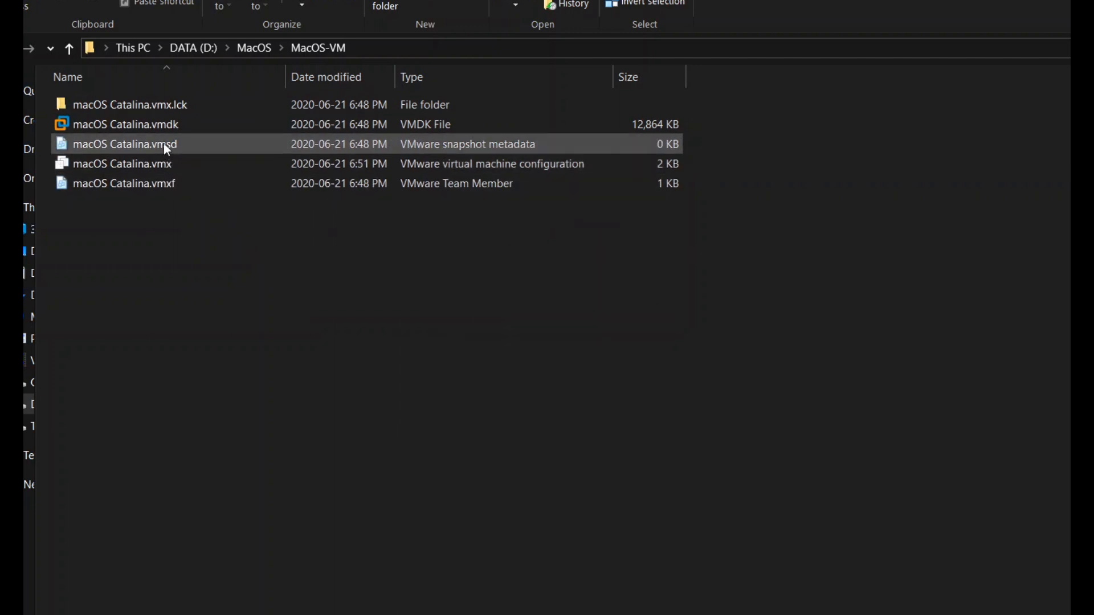
Switch to File Explorer and open macOS Catalina.vmx from the MacOS-VM folder in Notepad.
click(150, 164)
right_click(150, 166)
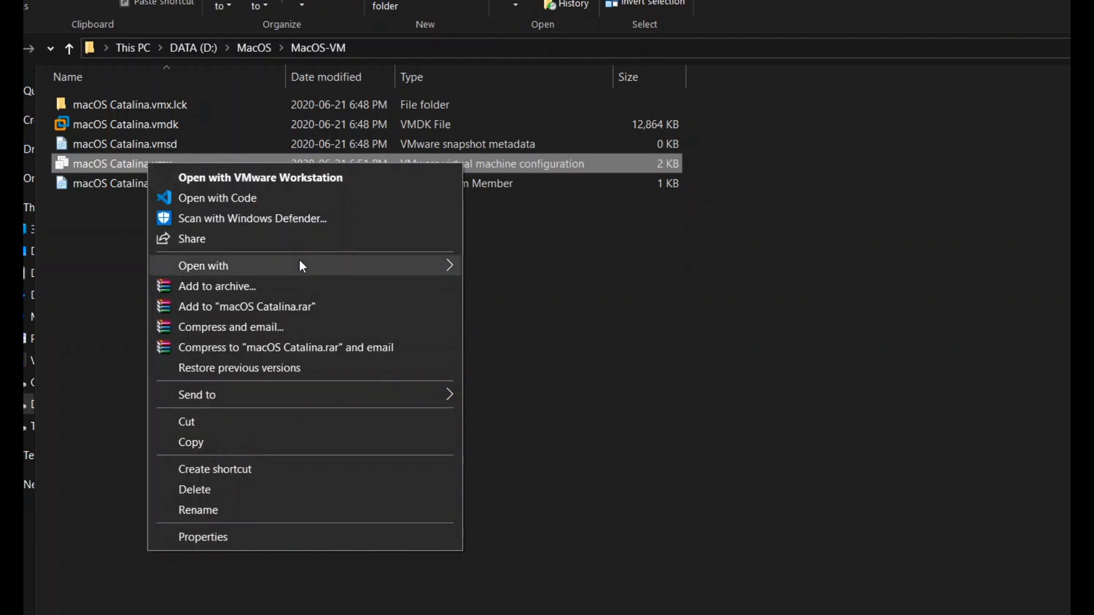
mouse_move(299, 262)
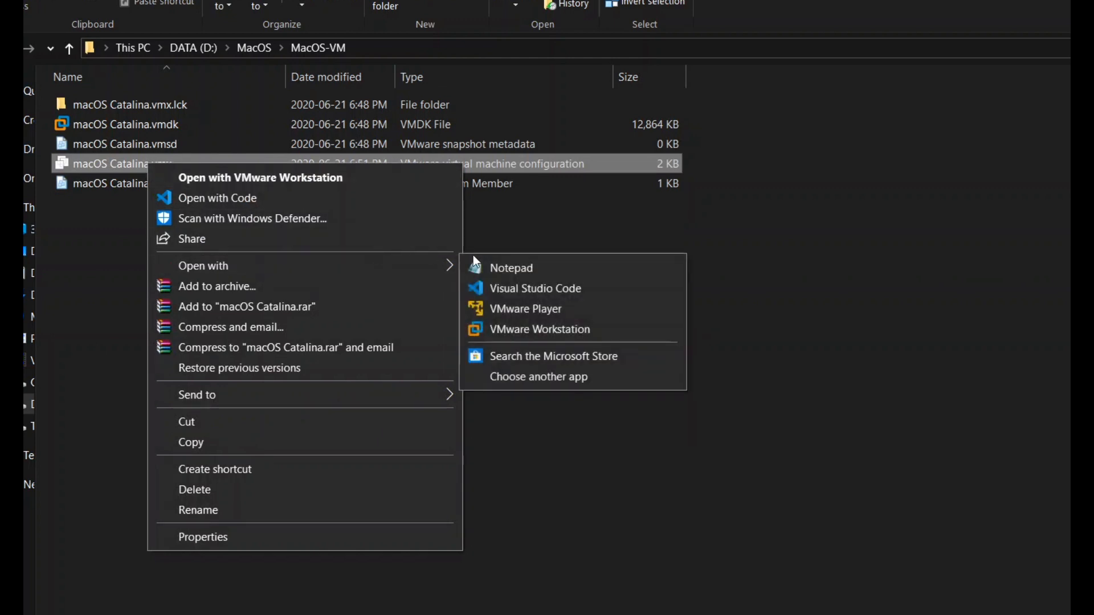
click(590, 271)
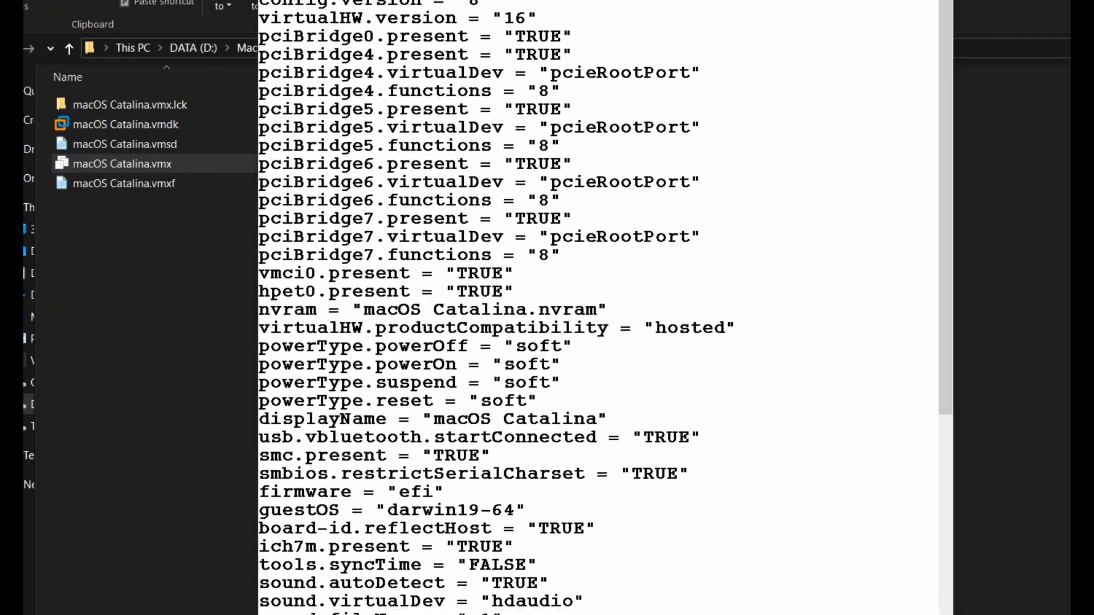
drag(411, 0, 437, 1)
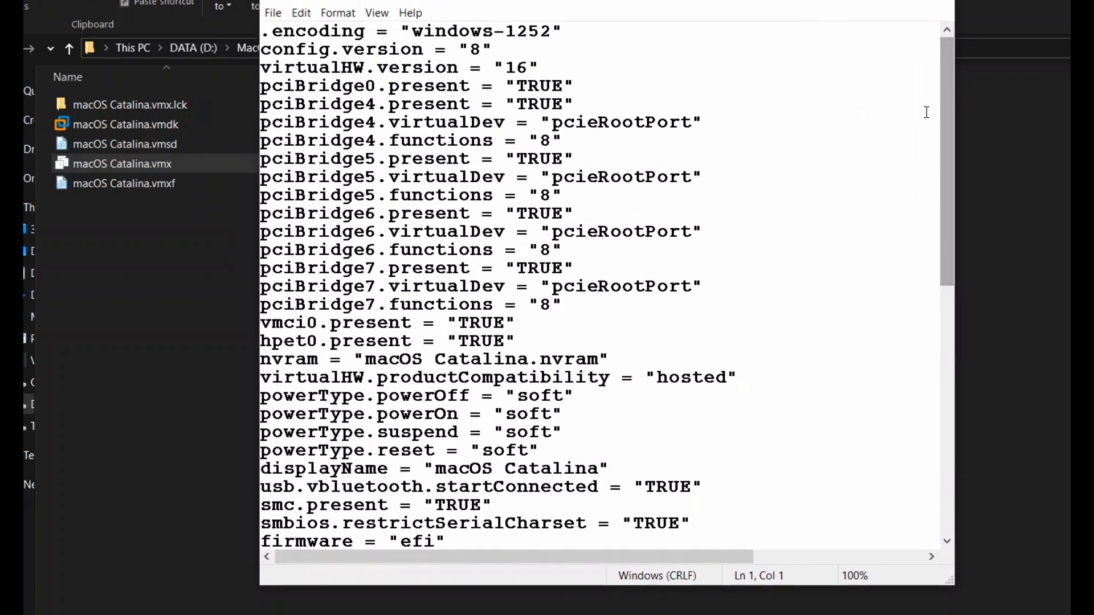
Append the line smc.version = "0" at the end of macOS Catalina.vmx, save the file and close it.
drag(949, 106, 955, 365)
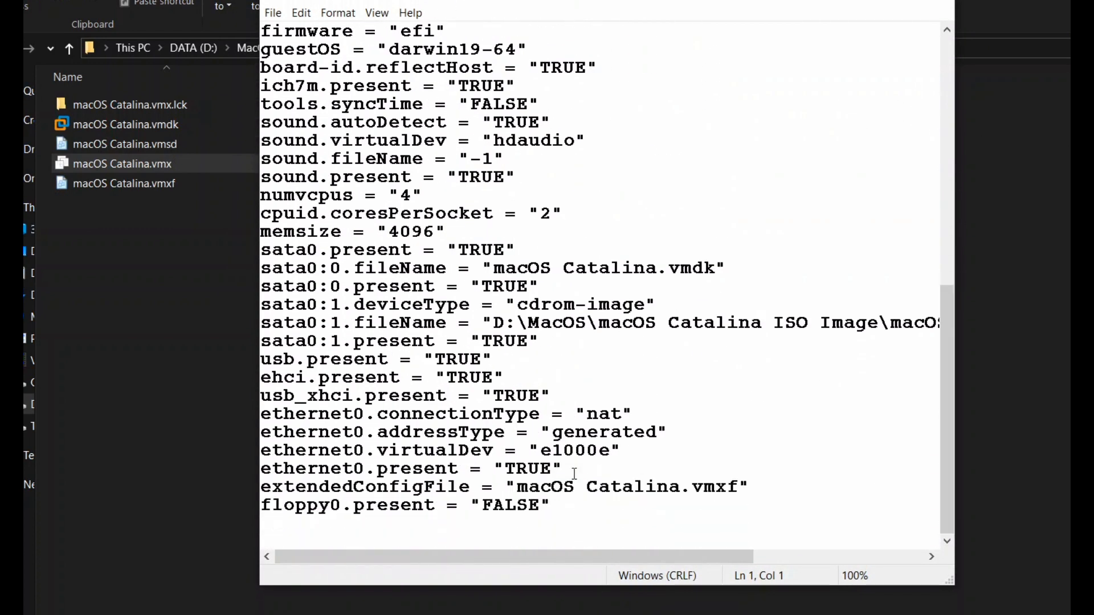
click(587, 507)
key(Return)
text(s)
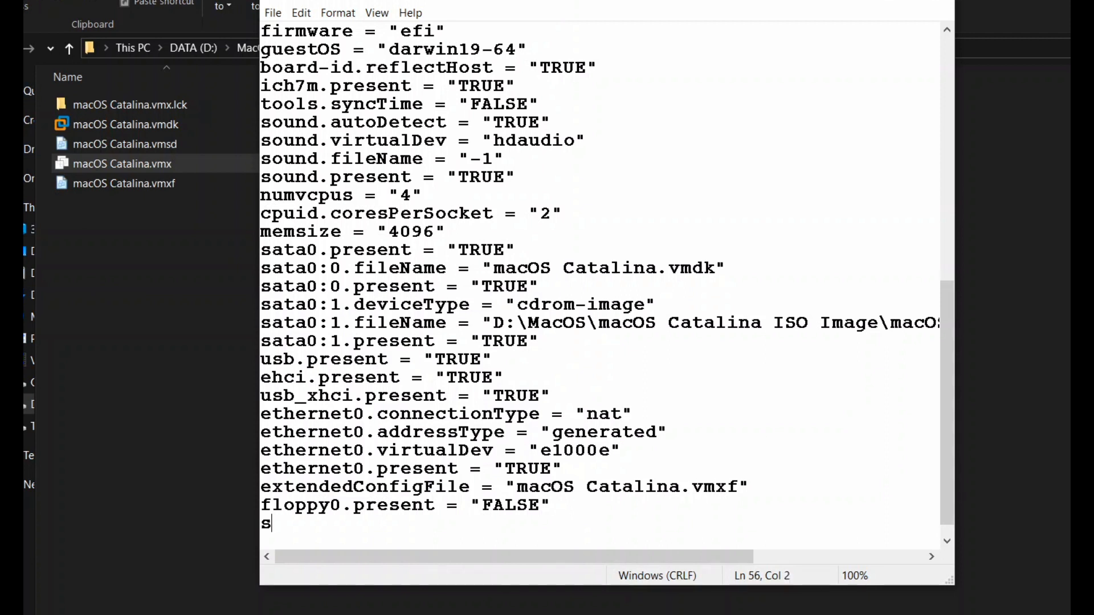
text(mc.version =)
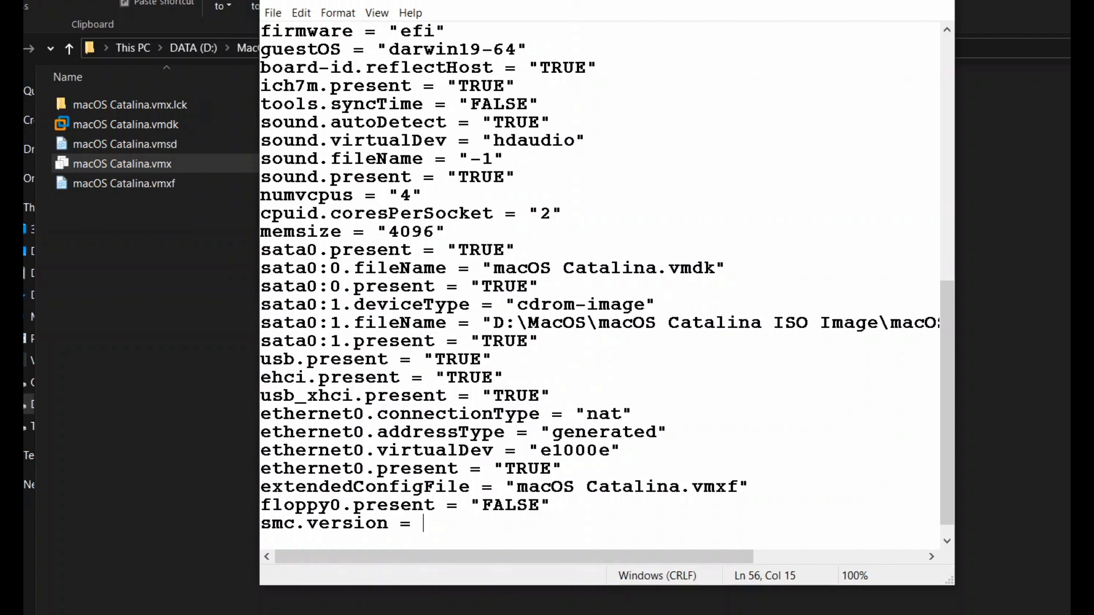
text("0")
click(275, 16)
click(298, 68)
click(938, 5)
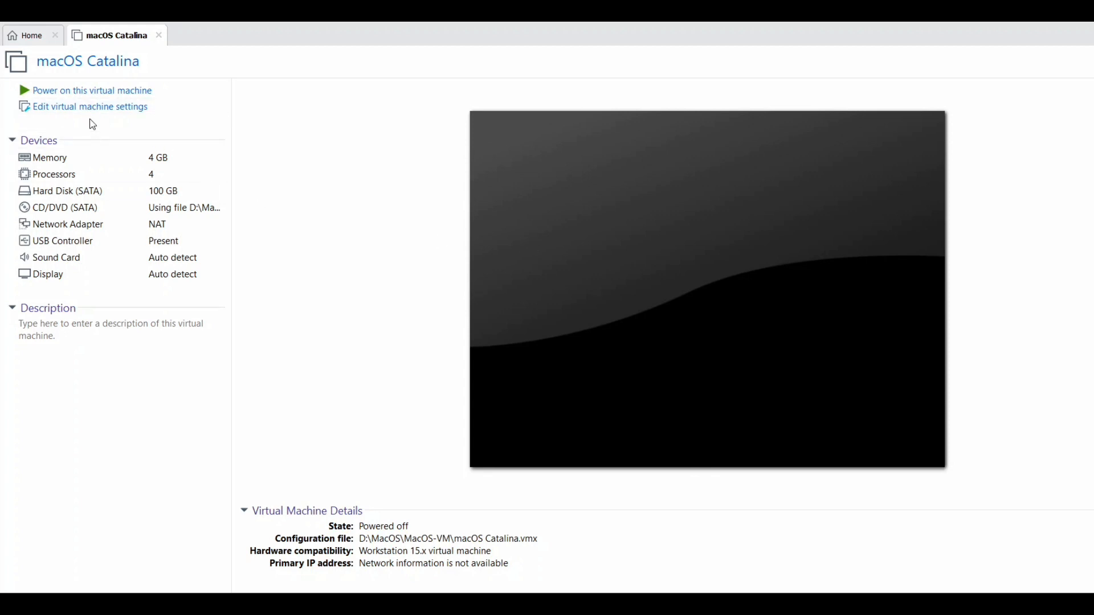
Power on the macOS Catalina virtual machine.
click(69, 96)
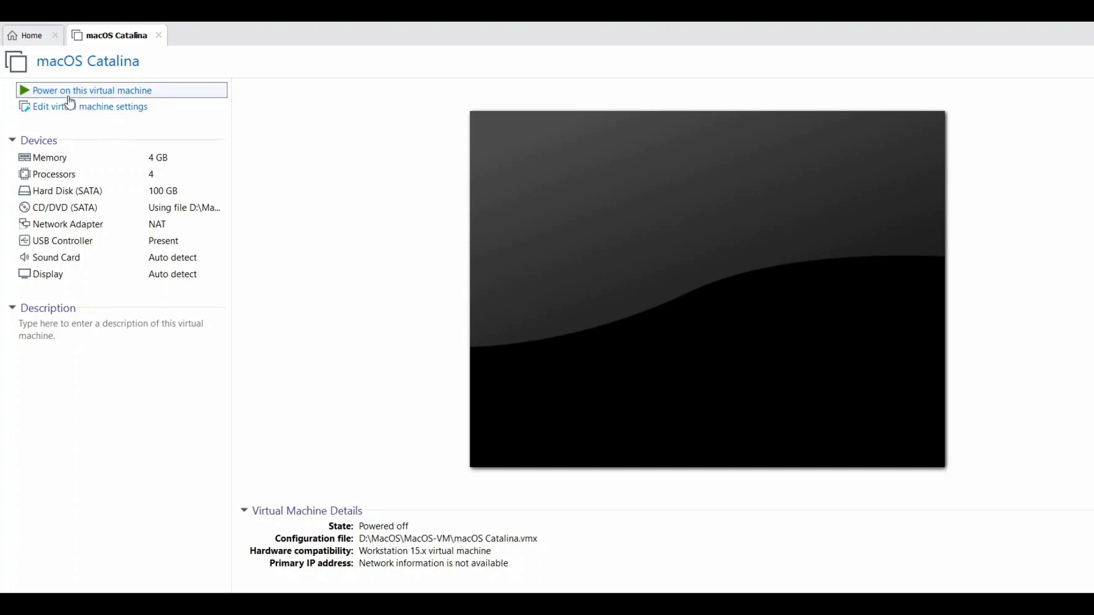
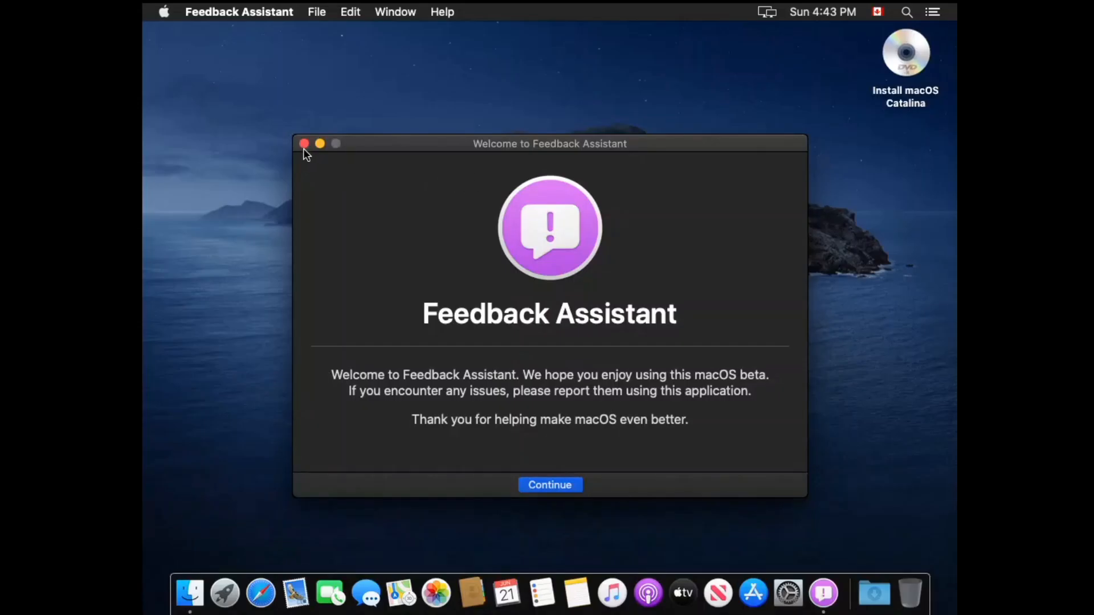
Accept the Feedback Assistant license agreement and close its sign-in window without signing in.
click(541, 486)
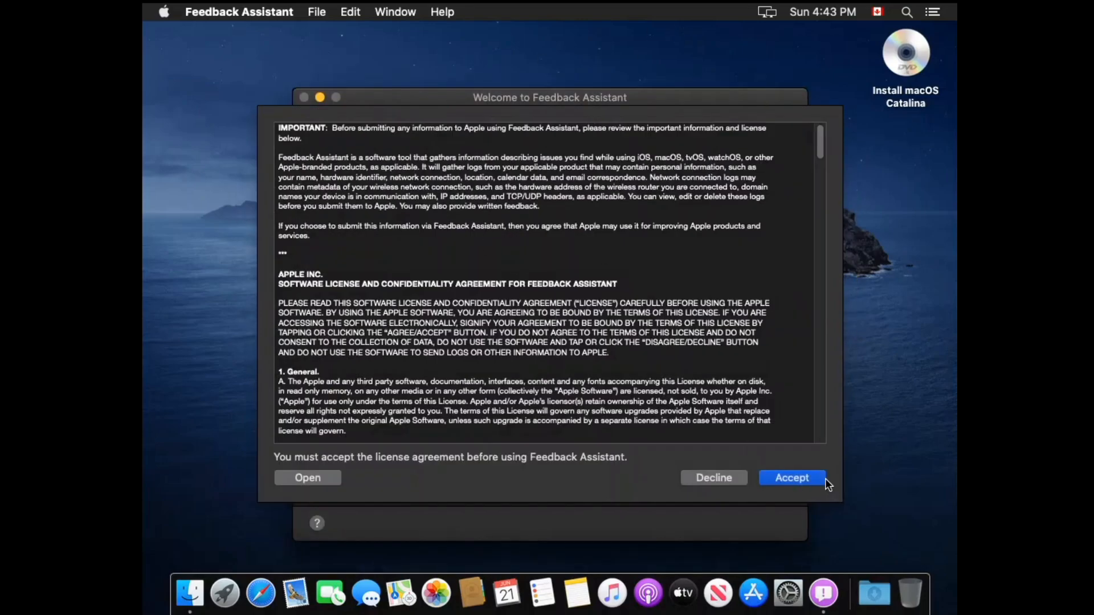
click(824, 478)
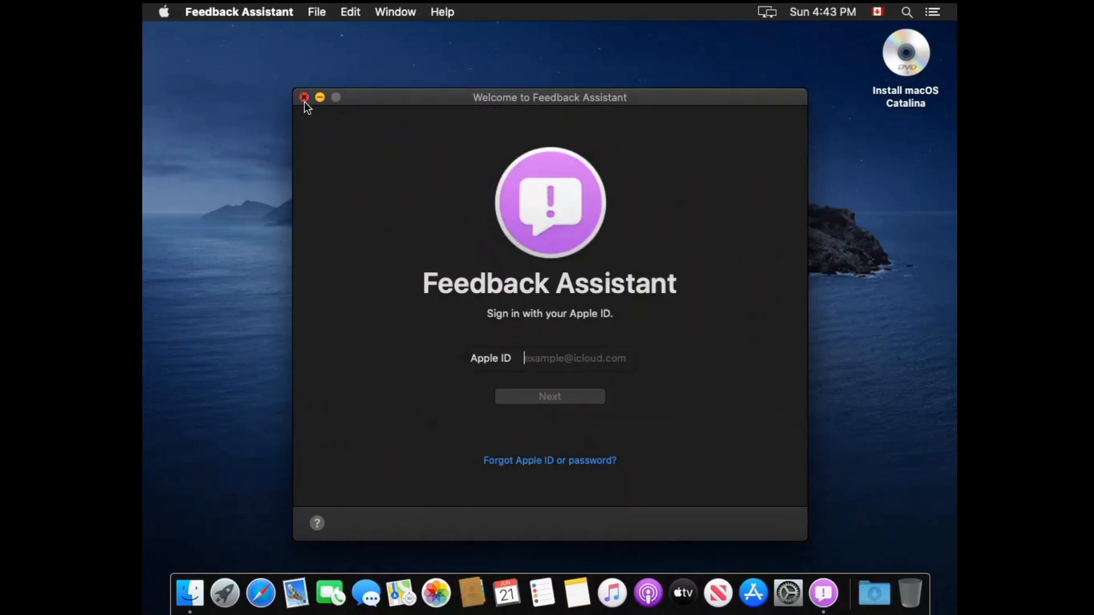
click(305, 99)
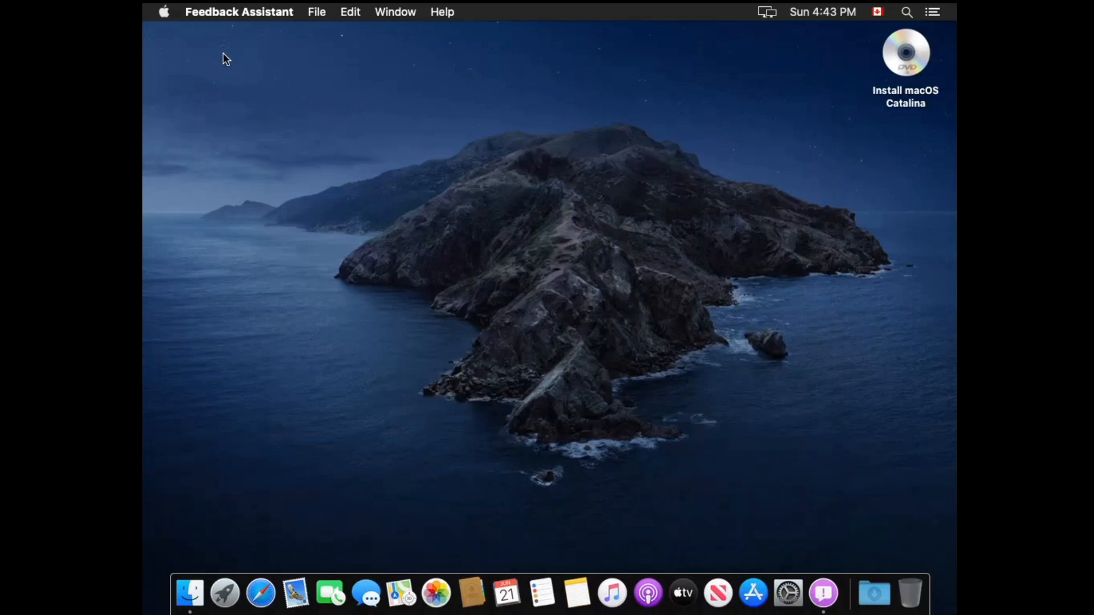
Examine the macOS version and hardware overview in About This Mac, and close its window.
click(163, 13)
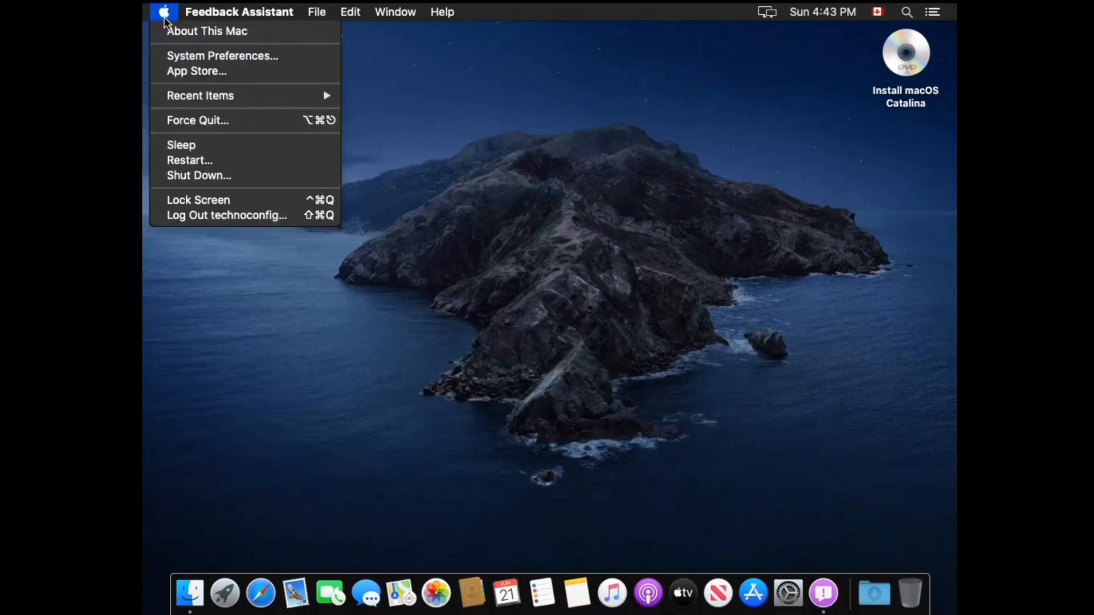
click(183, 33)
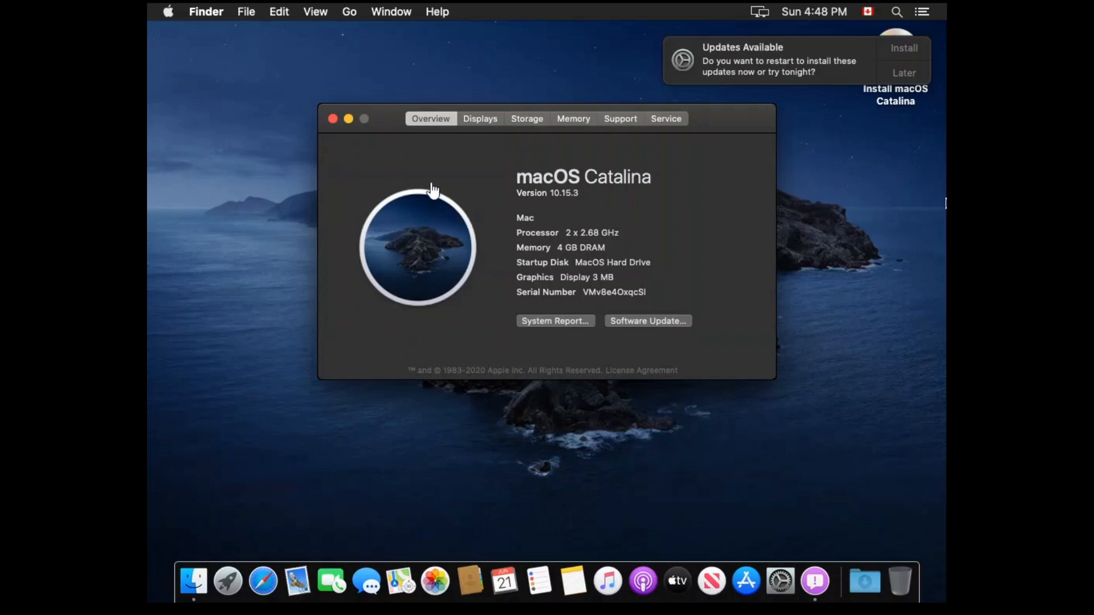
click(333, 118)
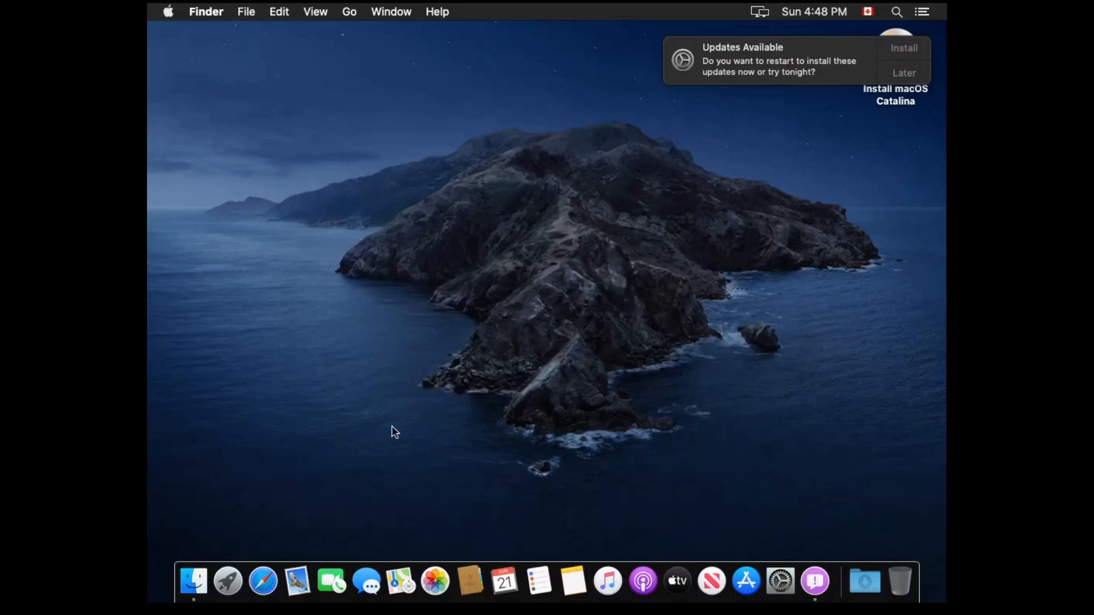
Launch Safari and open Google from the Favorites page.
click(257, 585)
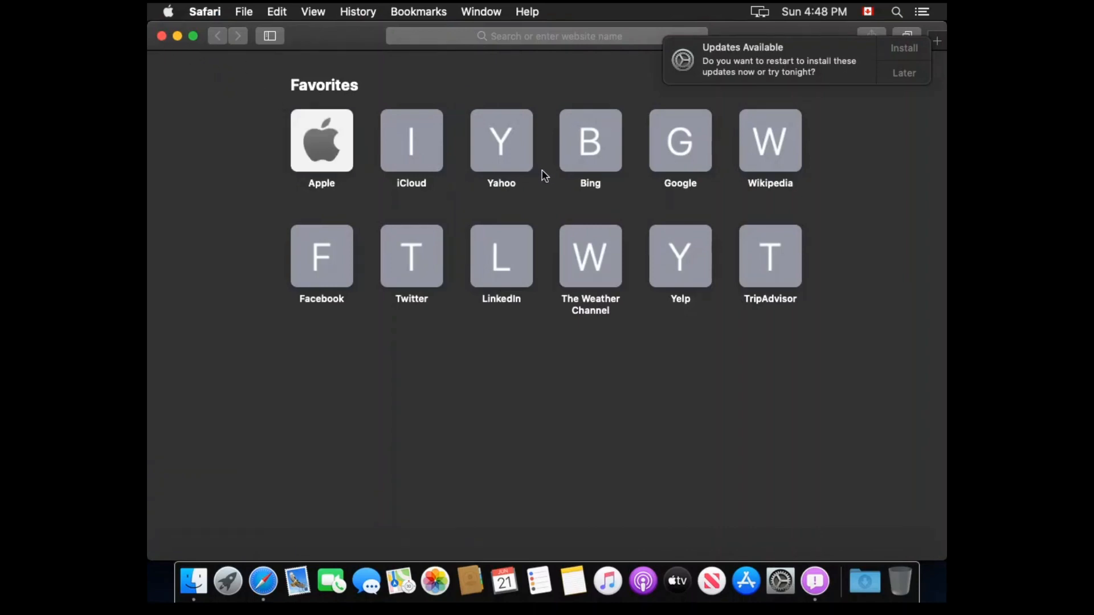
click(662, 154)
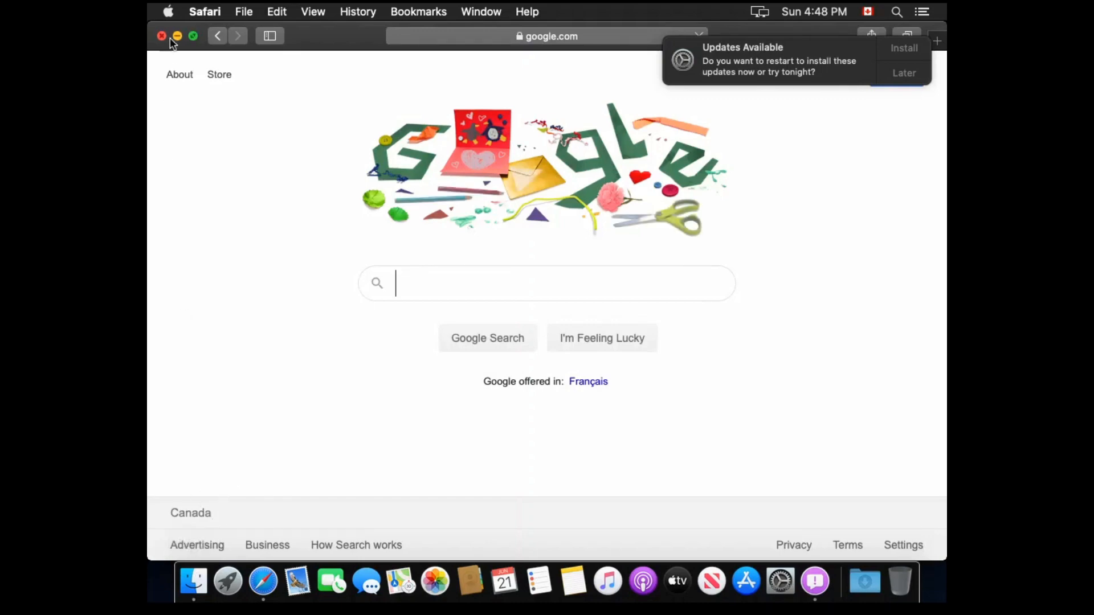
Shut down macOS in the virtual machine and dismiss the Removable Devices hint in VMware Workstation.
click(168, 12)
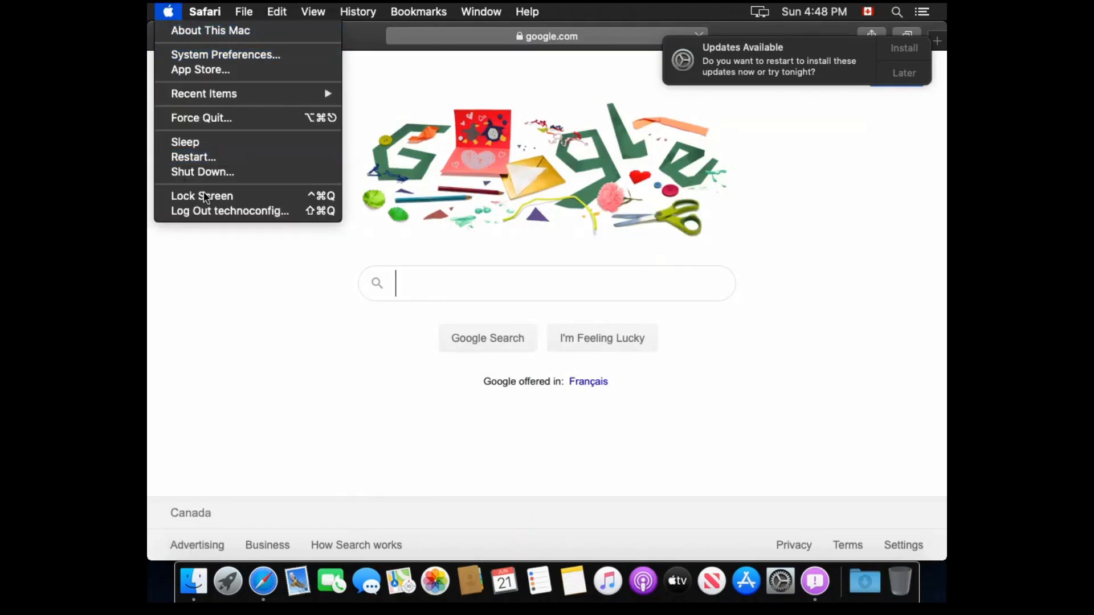
click(287, 177)
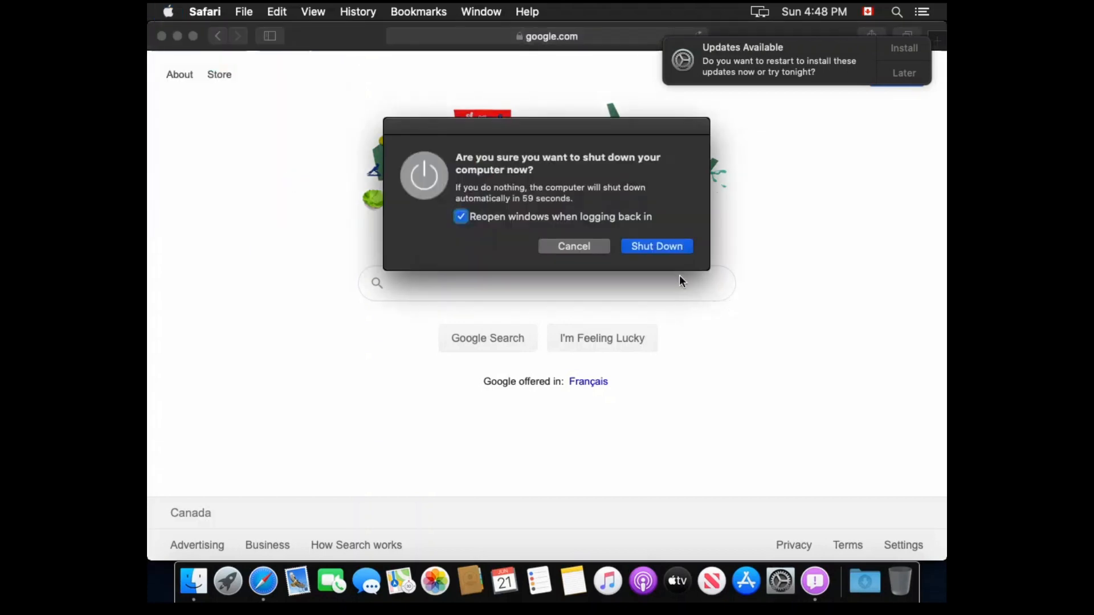
click(657, 251)
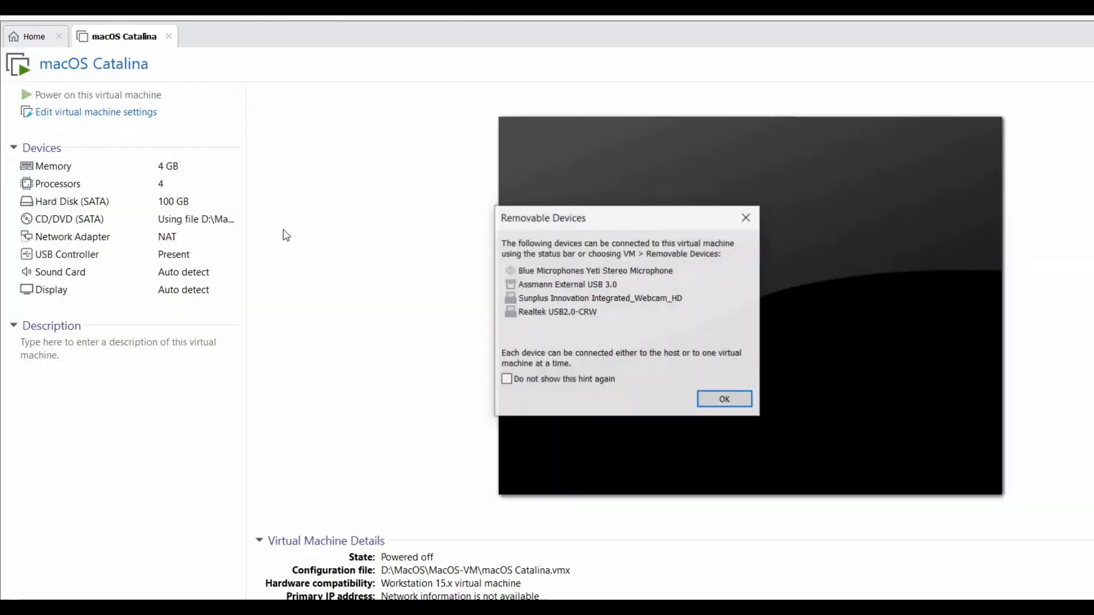
click(747, 217)
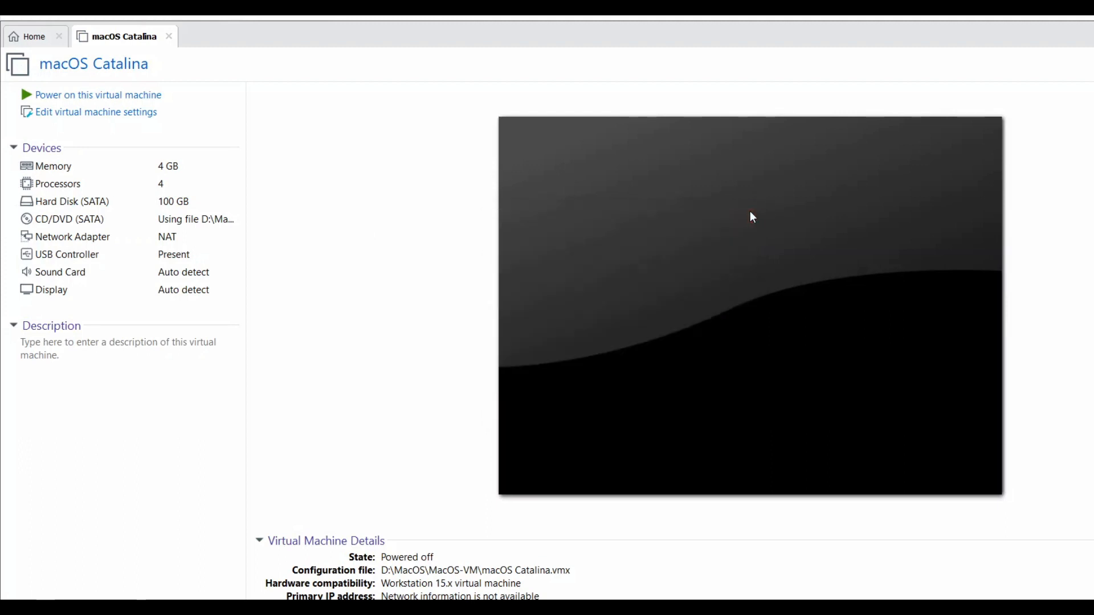
Switch the virtual machine's CD/DVD drive from the ISO image to a physical drive with Auto detect.
click(113, 114)
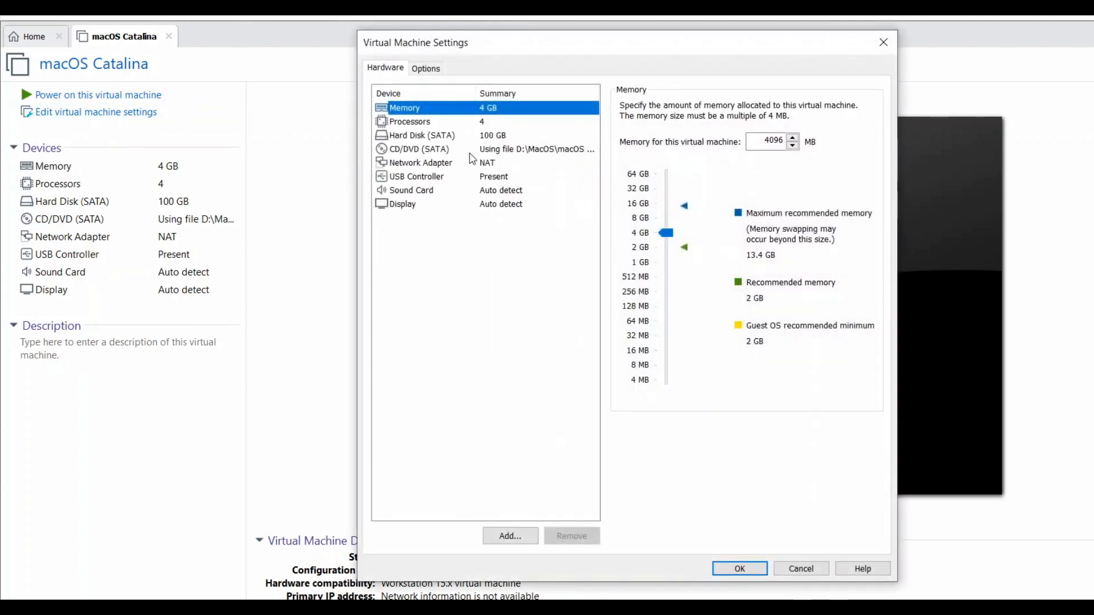
click(406, 153)
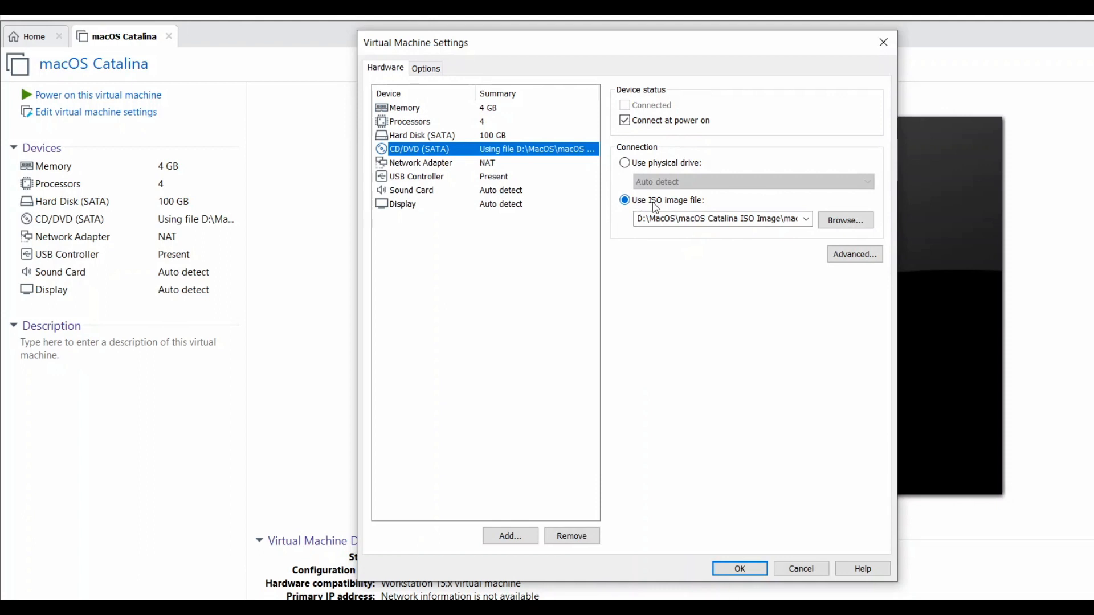
click(624, 164)
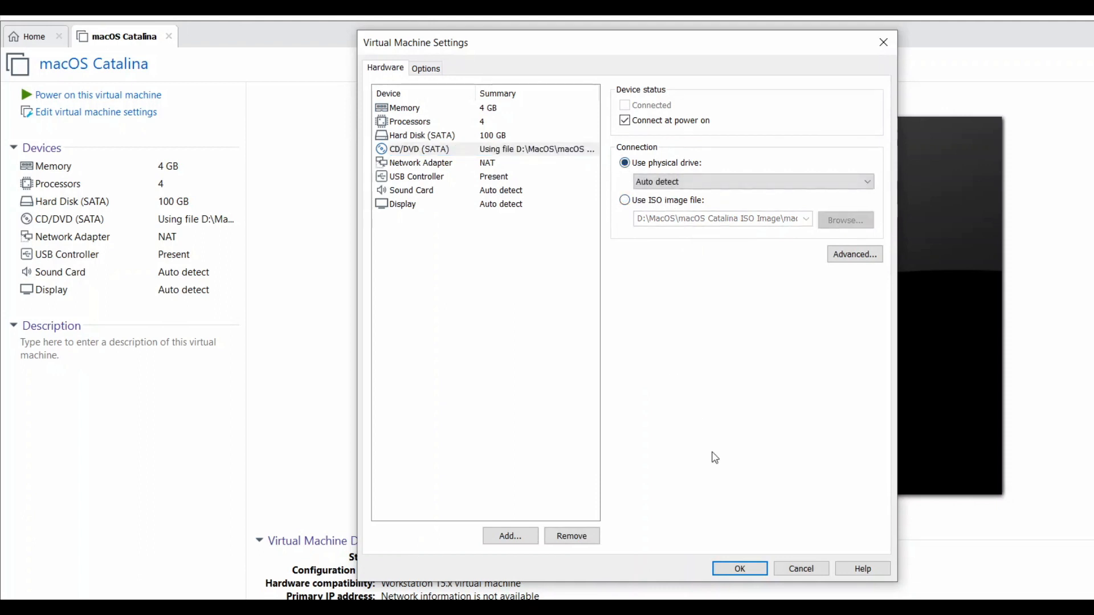
click(735, 568)
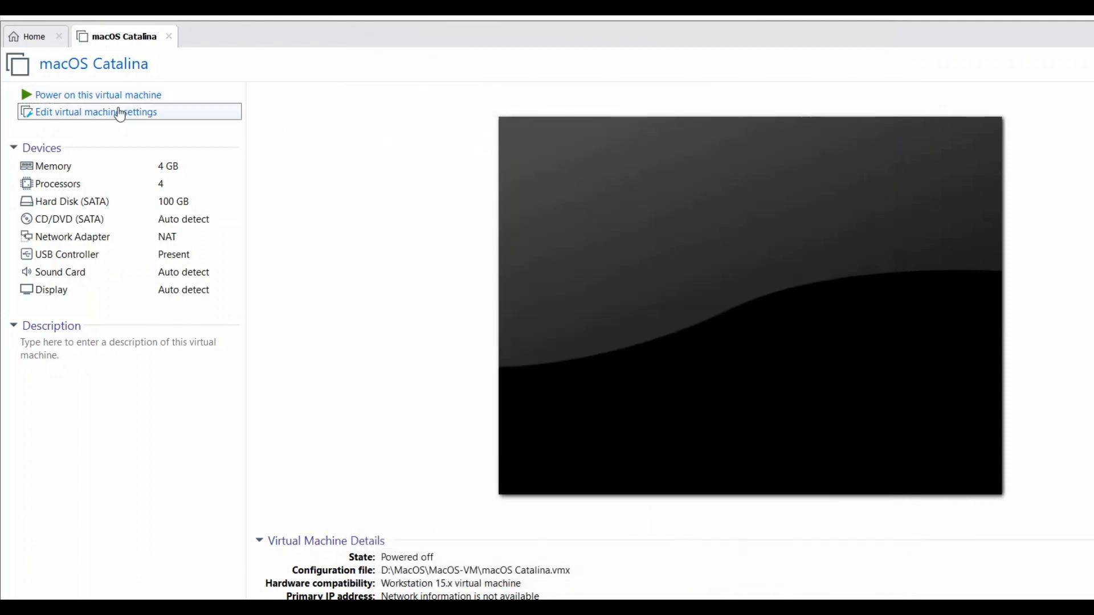
Power on the macOS Catalina virtual machine and log in to macOS with the account password.
click(113, 101)
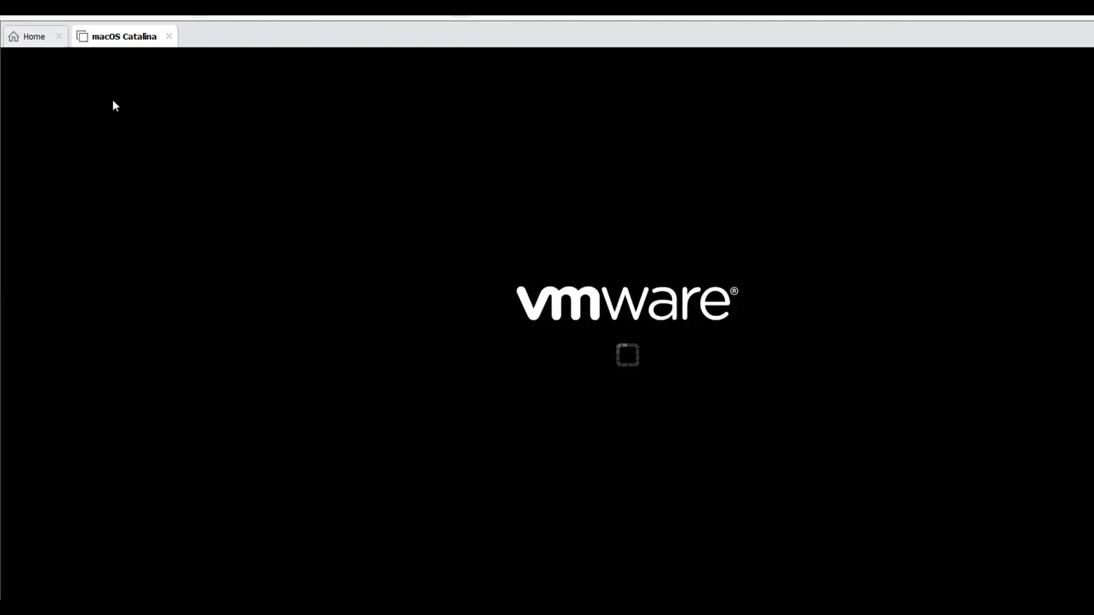
click(686, 354)
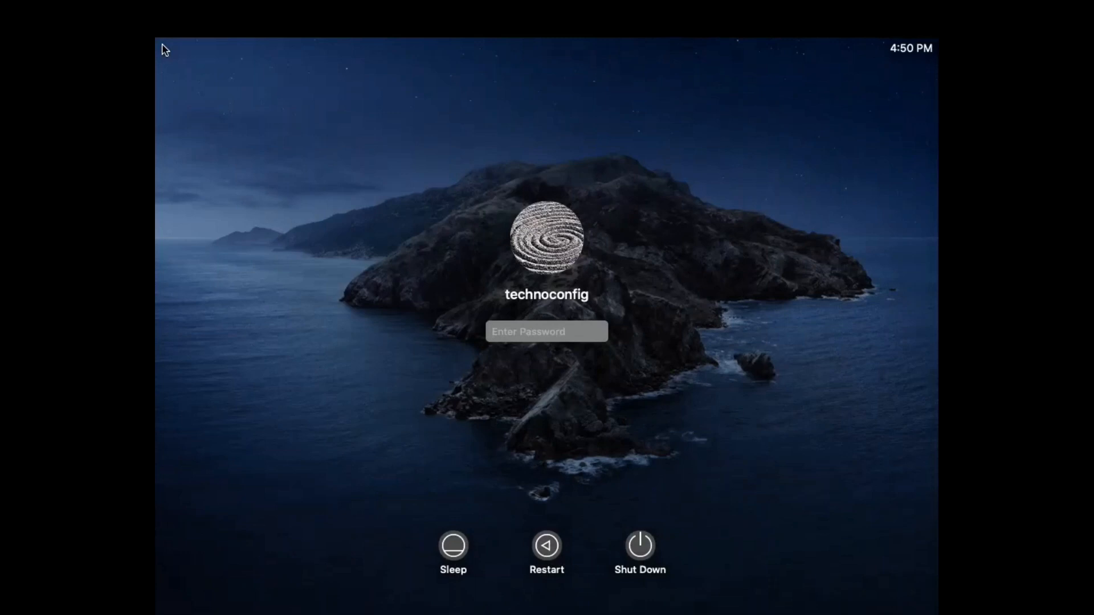
text(•••••)
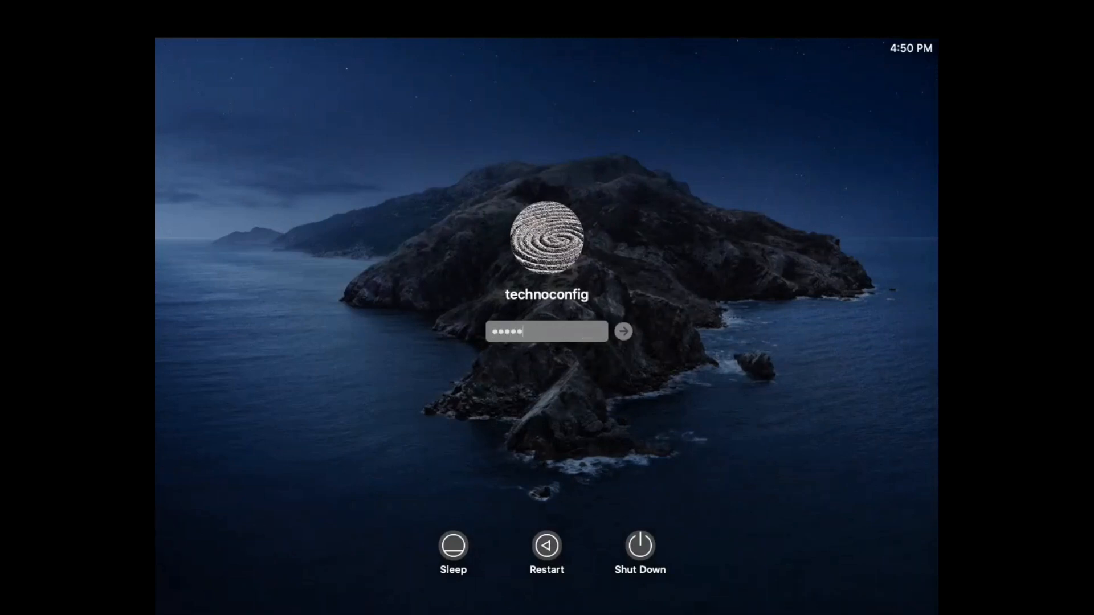
text(••)
key(Return)
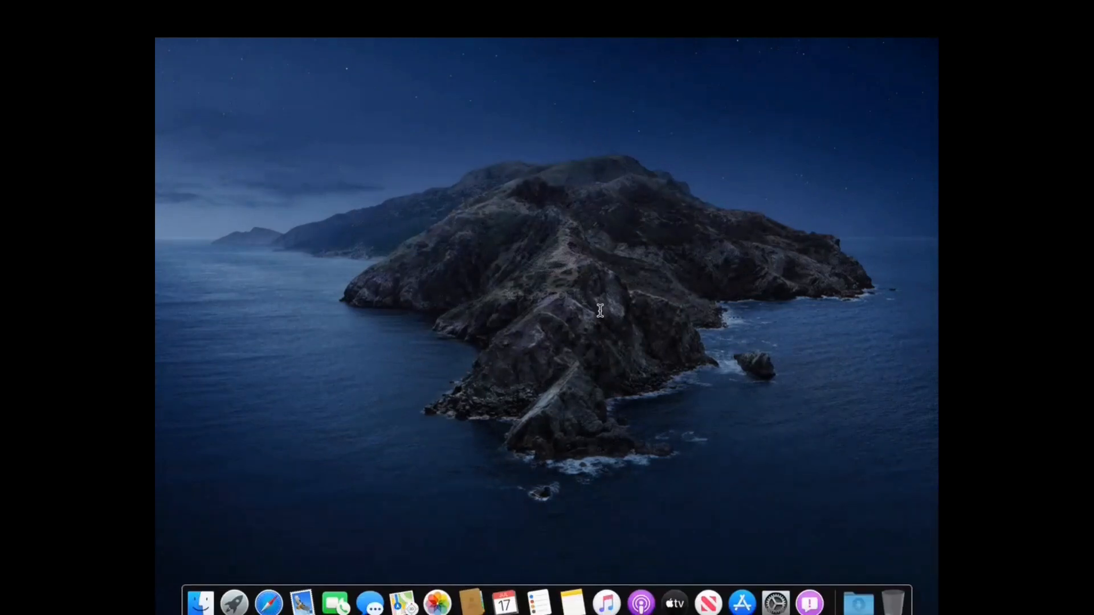
Launch Safari, try to postpone the available macOS updates, and close the browser window.
click(284, 598)
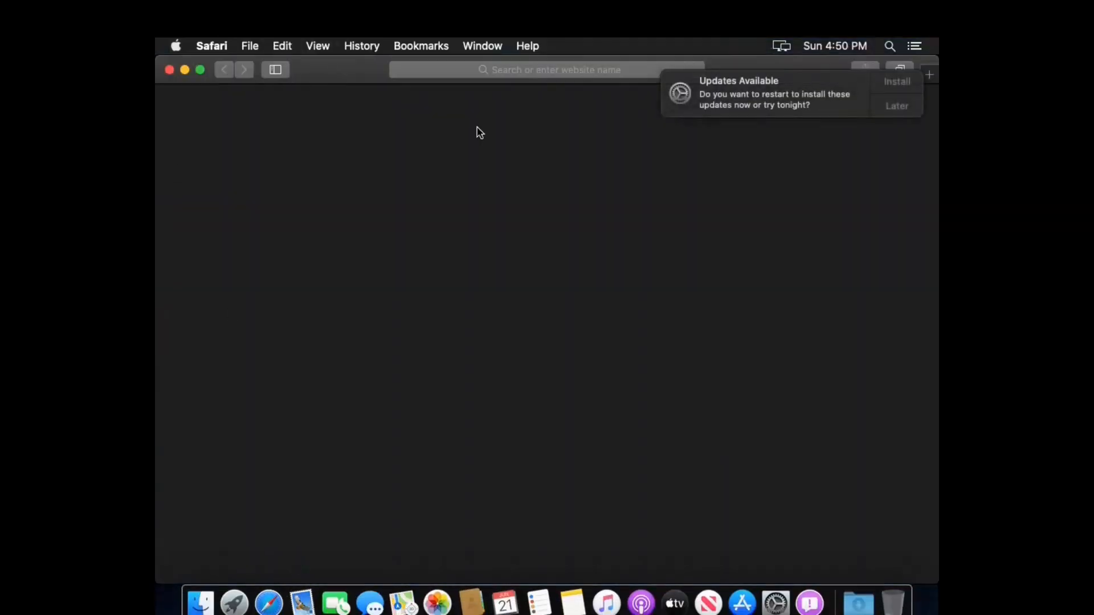
click(897, 111)
click(896, 111)
click(169, 69)
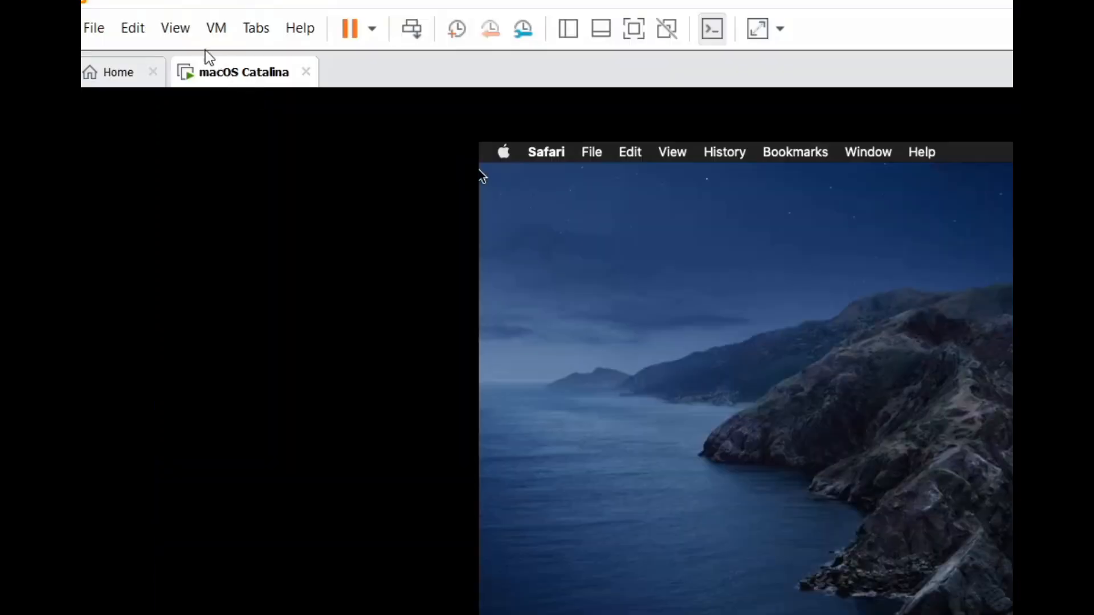
Mount the VMware Tools disc in the virtual machine and launch the Install VMware Tools package.
click(222, 29)
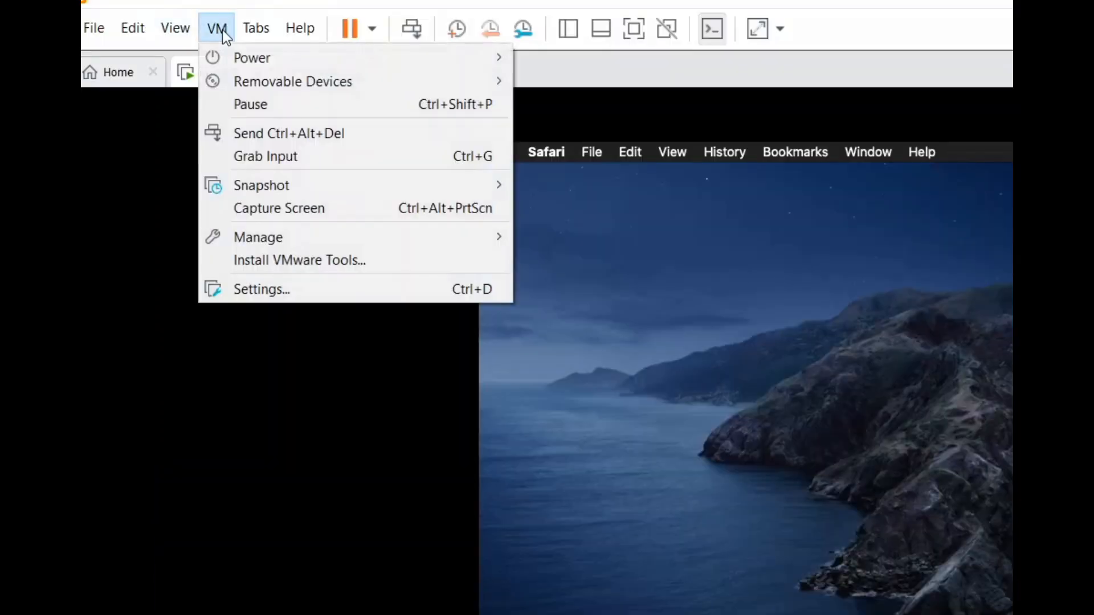
click(282, 261)
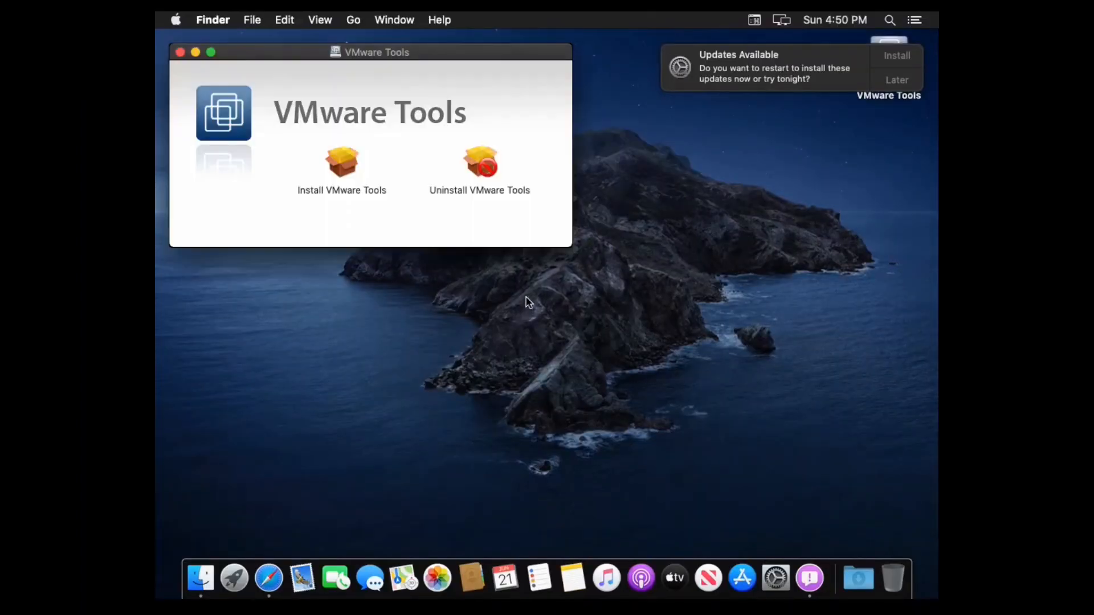
click(341, 164)
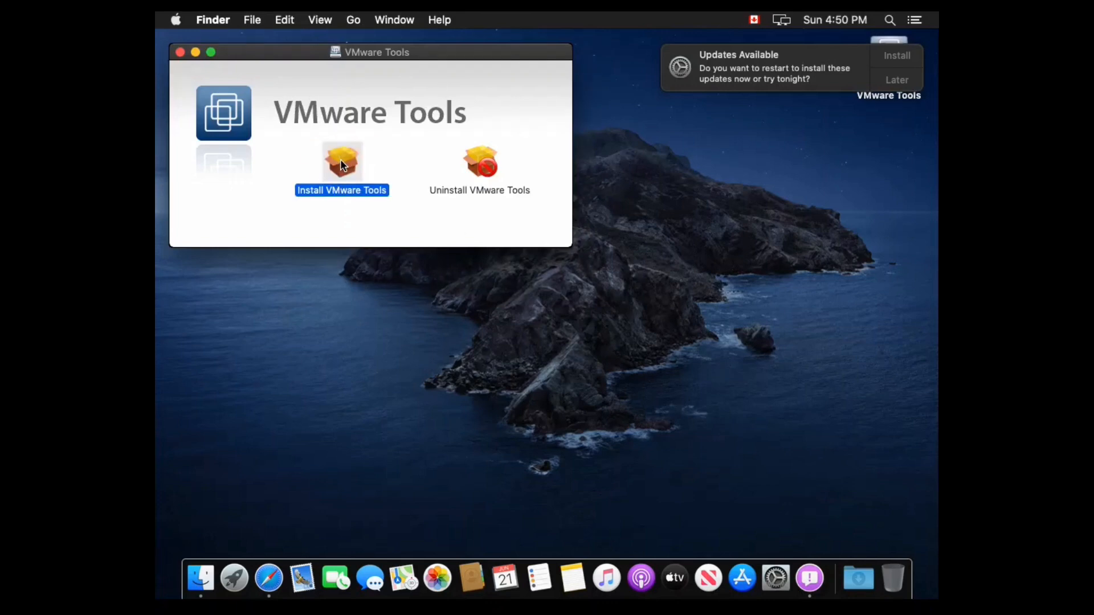
double_click(340, 161)
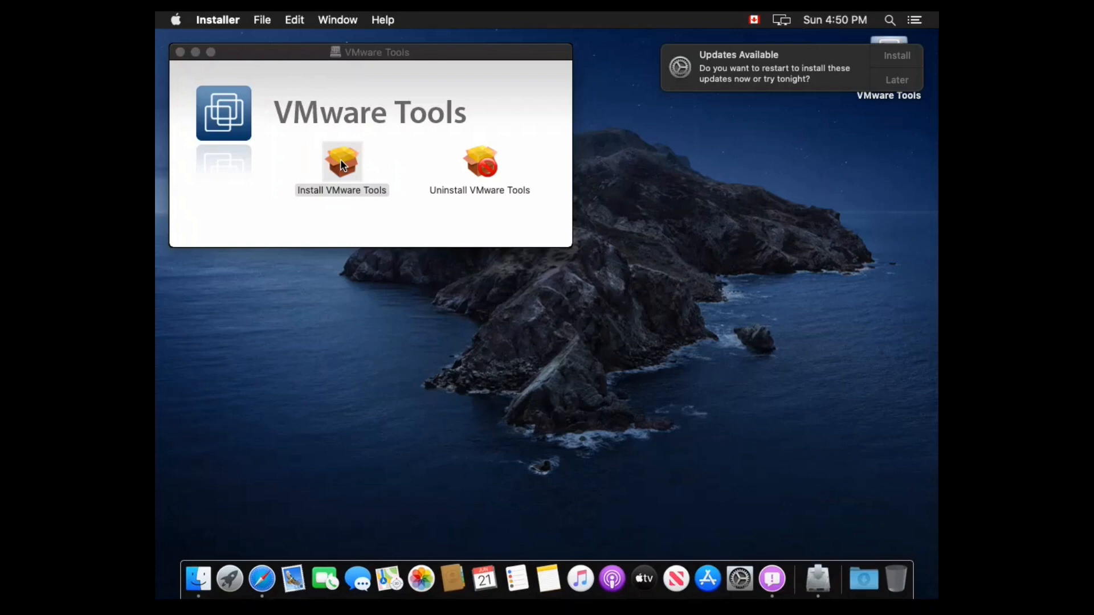
Run the standard VMware Tools installation on MacOS Hard Drive, authorizing it with the account password.
click(746, 415)
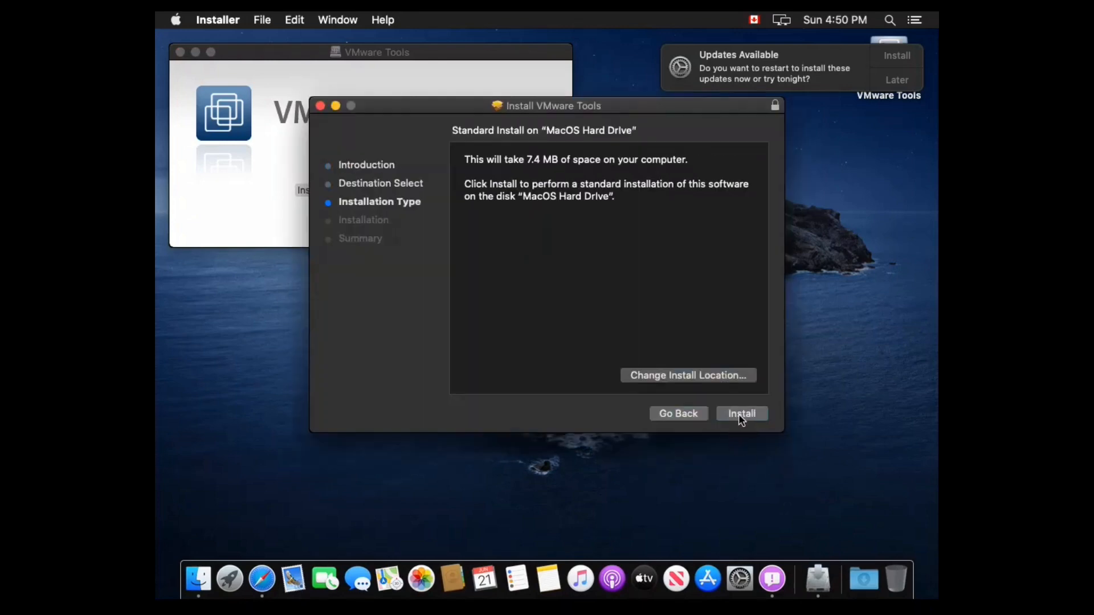
click(738, 413)
click(597, 188)
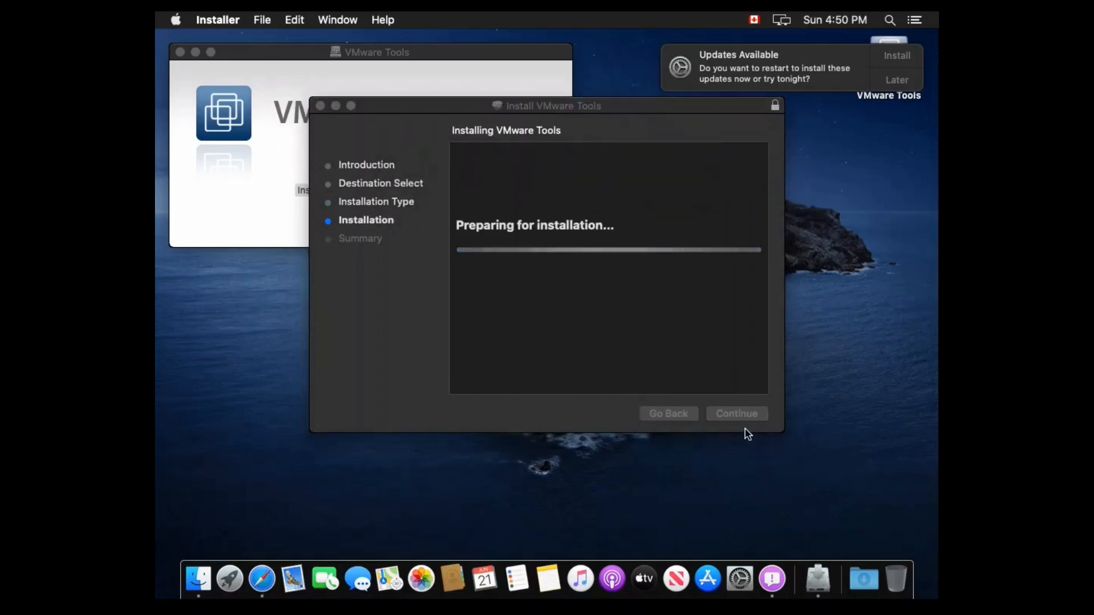
text(•••••••)
key(Return)
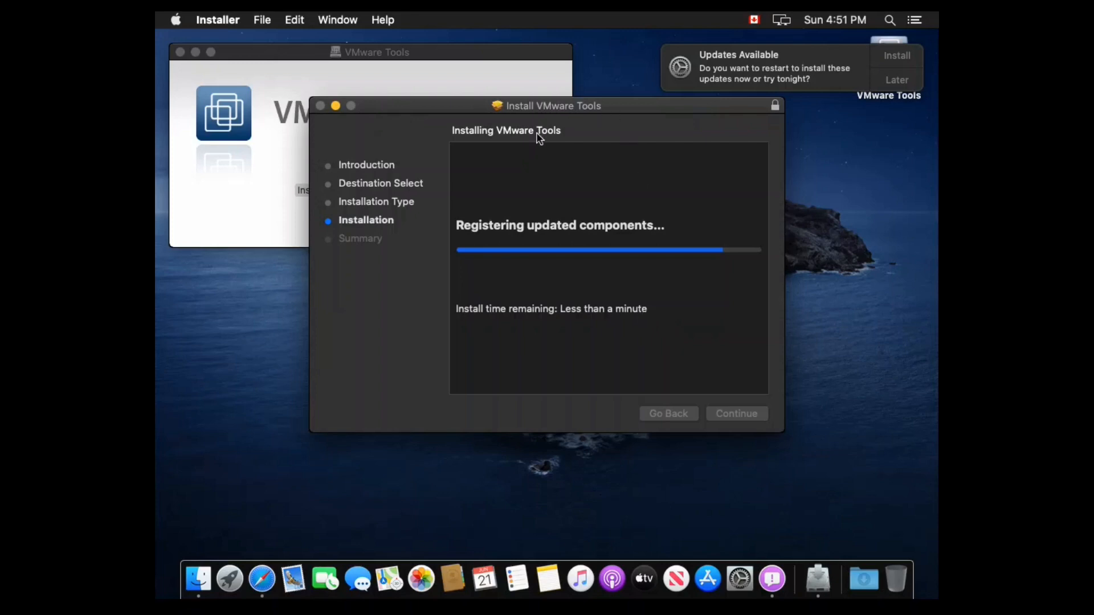
drag(542, 111, 570, 121)
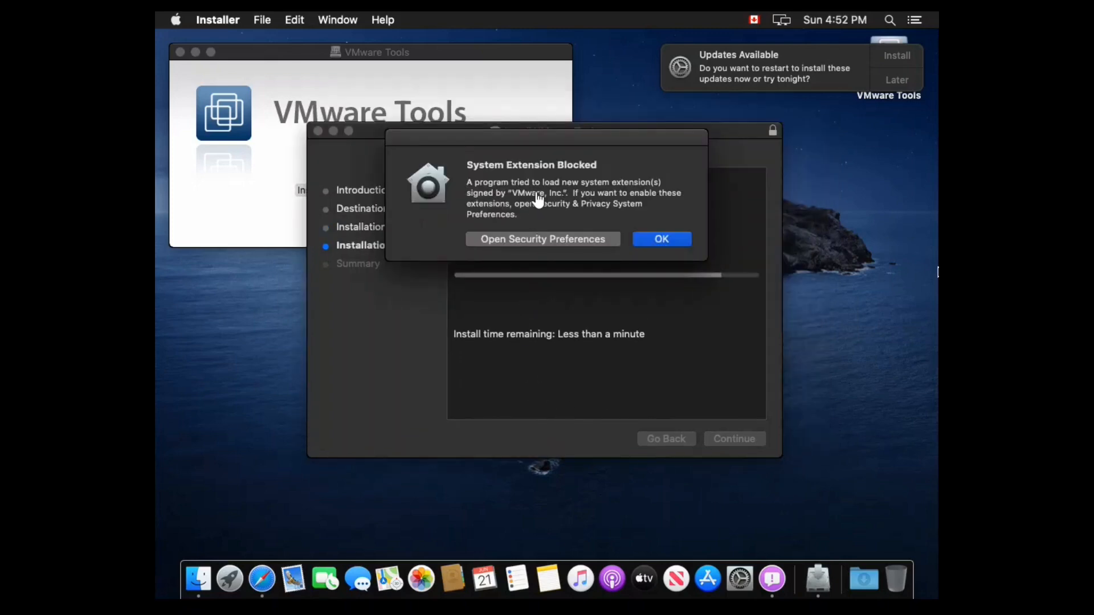
Unlock the Security & Privacy preferences with the account password, allow the blocked VMware, Inc. system software, and close the preferences.
click(546, 239)
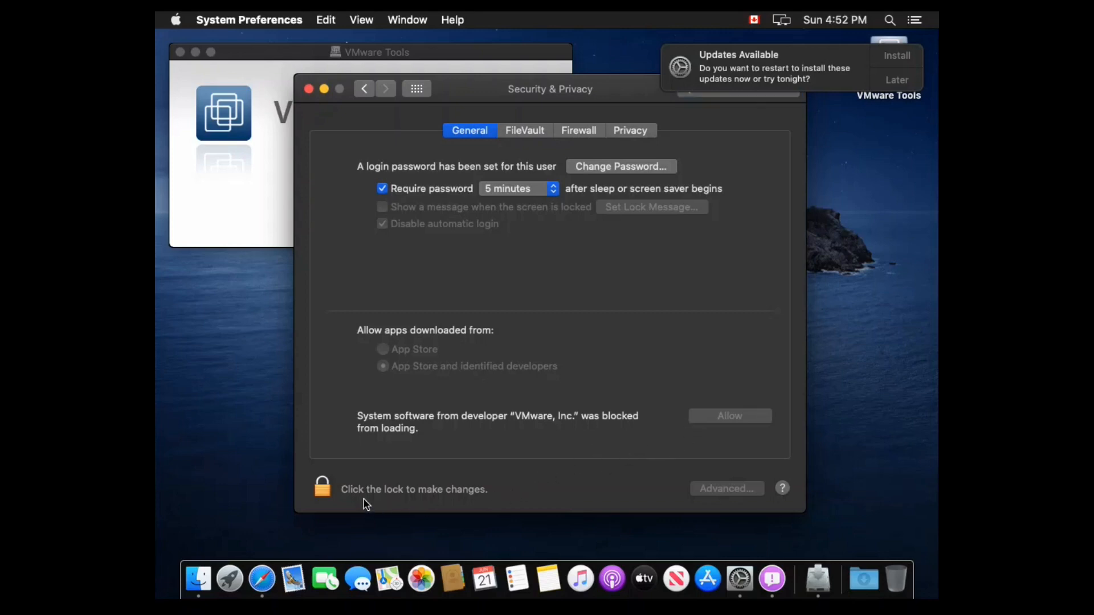
click(321, 494)
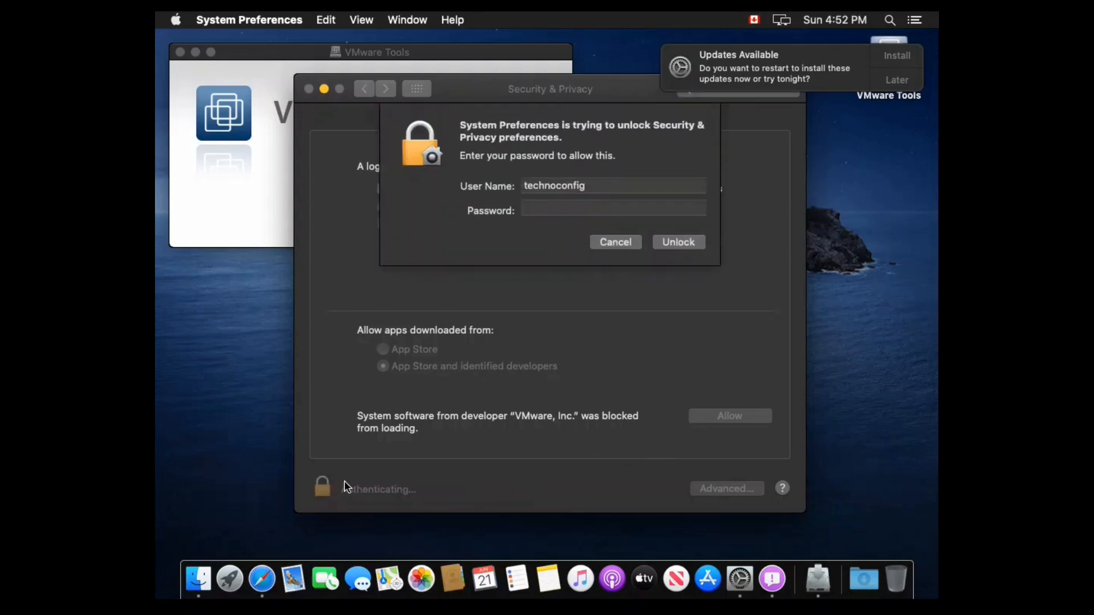
text(•••••••)
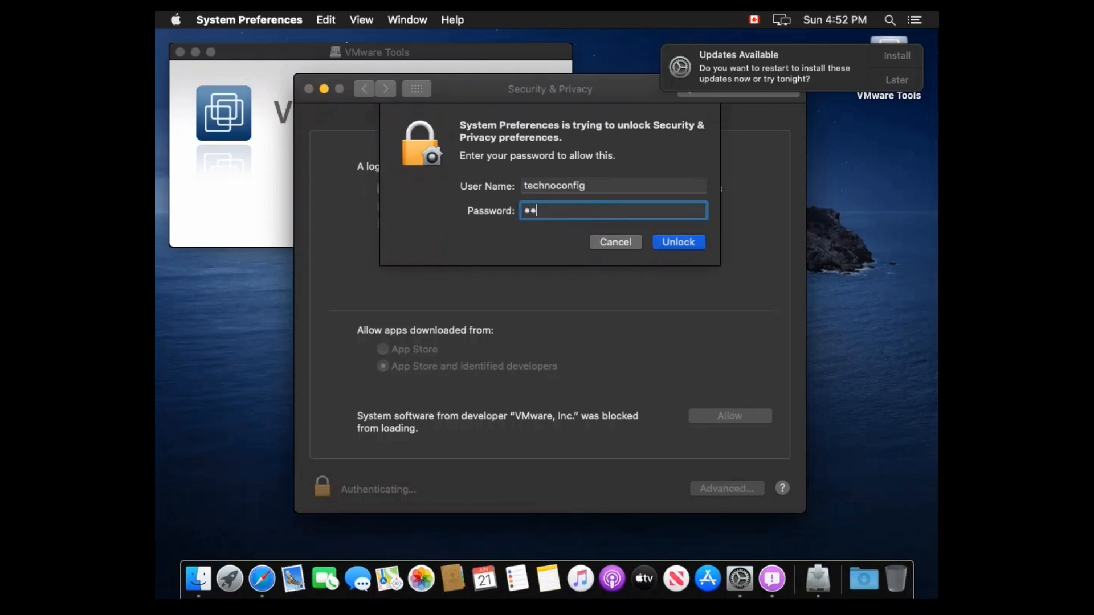
key(Return)
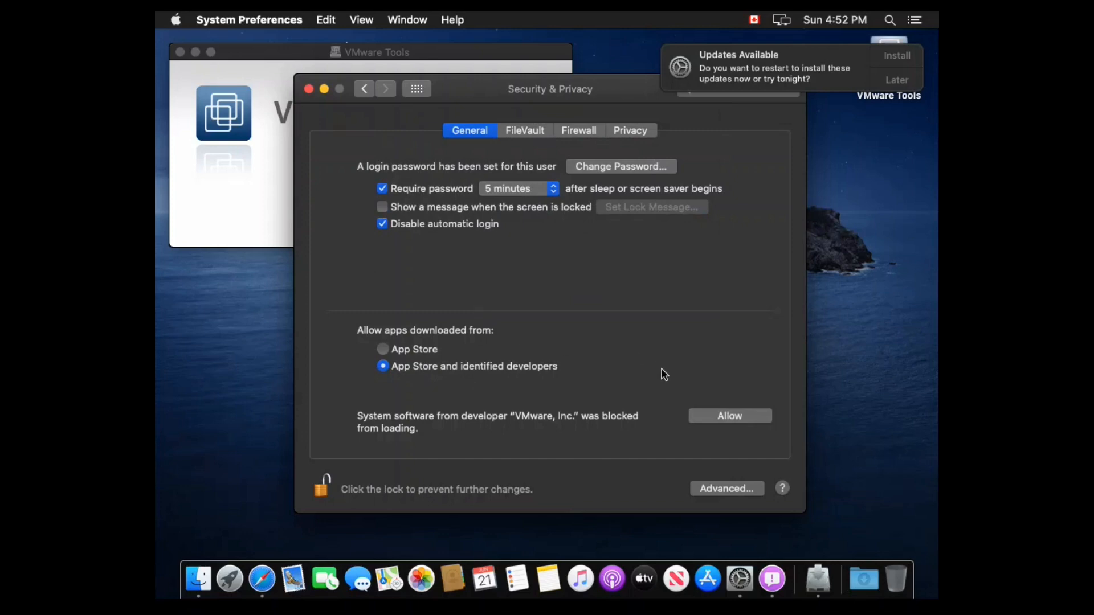
click(711, 418)
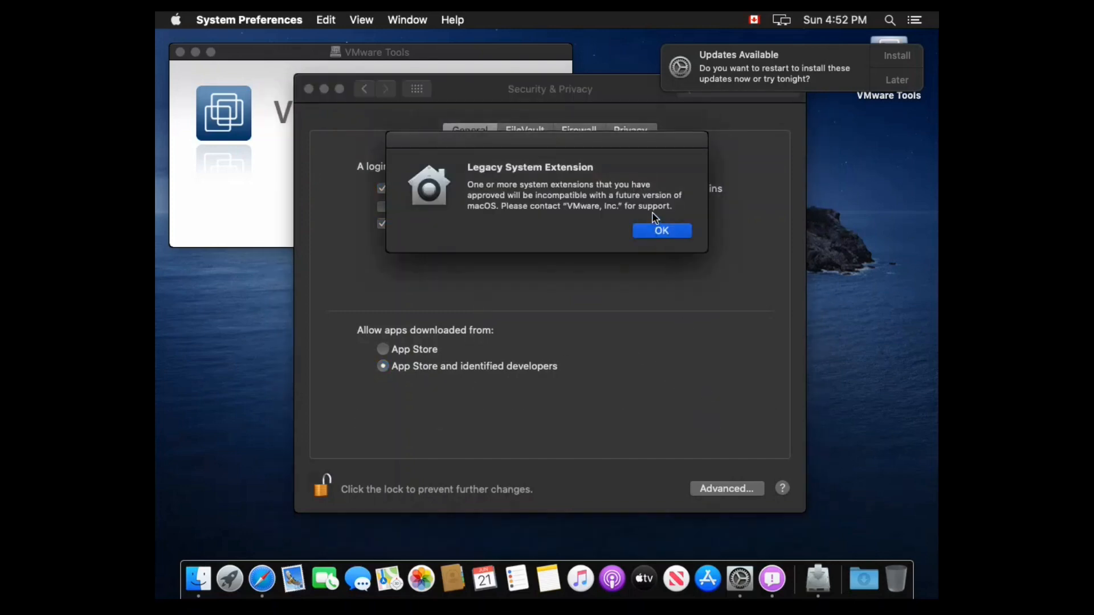
click(659, 230)
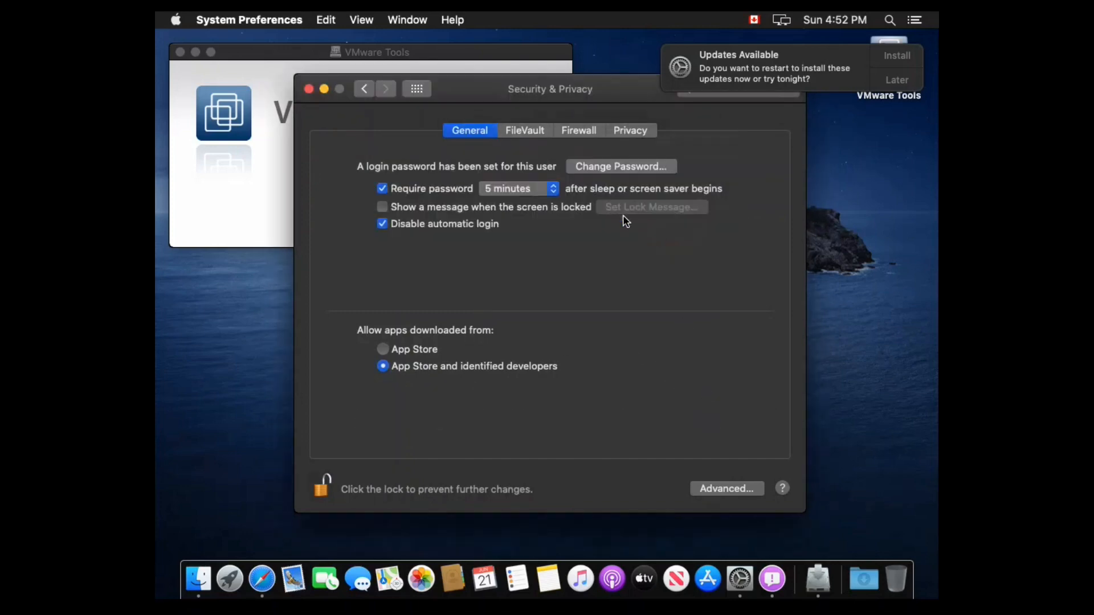
click(307, 90)
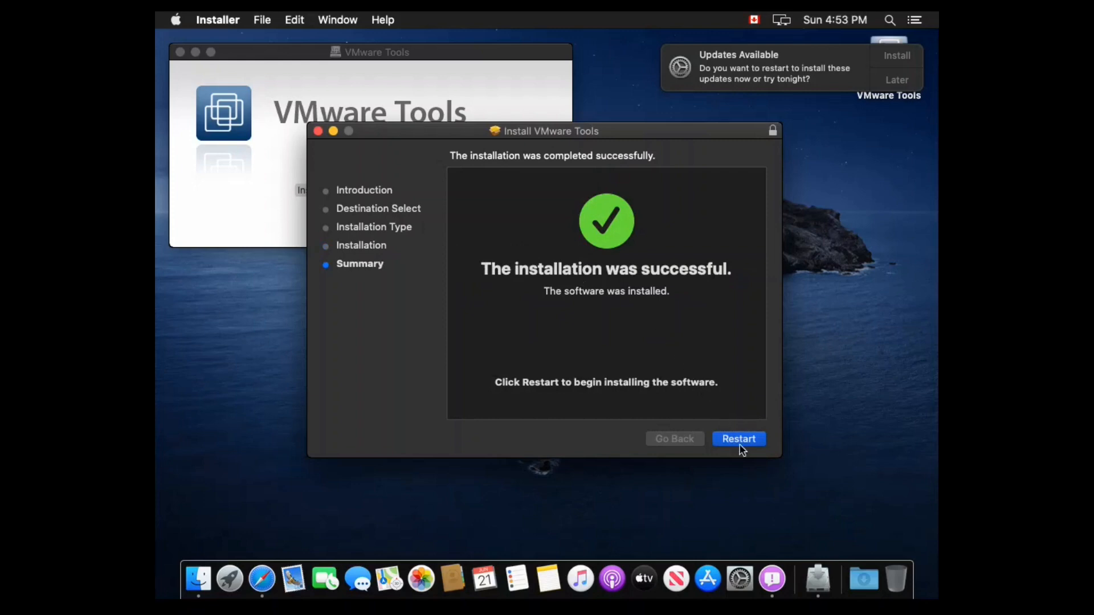
Restart macOS from the finished installer, log back in with the account password, and close the Feedback Assistant window.
click(739, 440)
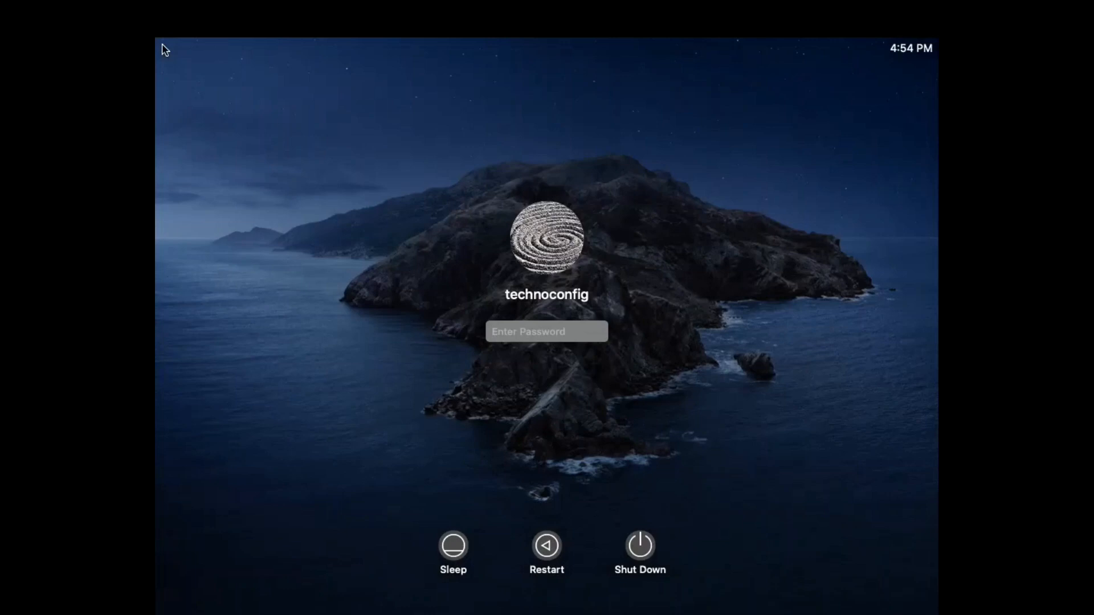
click(588, 334)
text(*******)
key(Return)
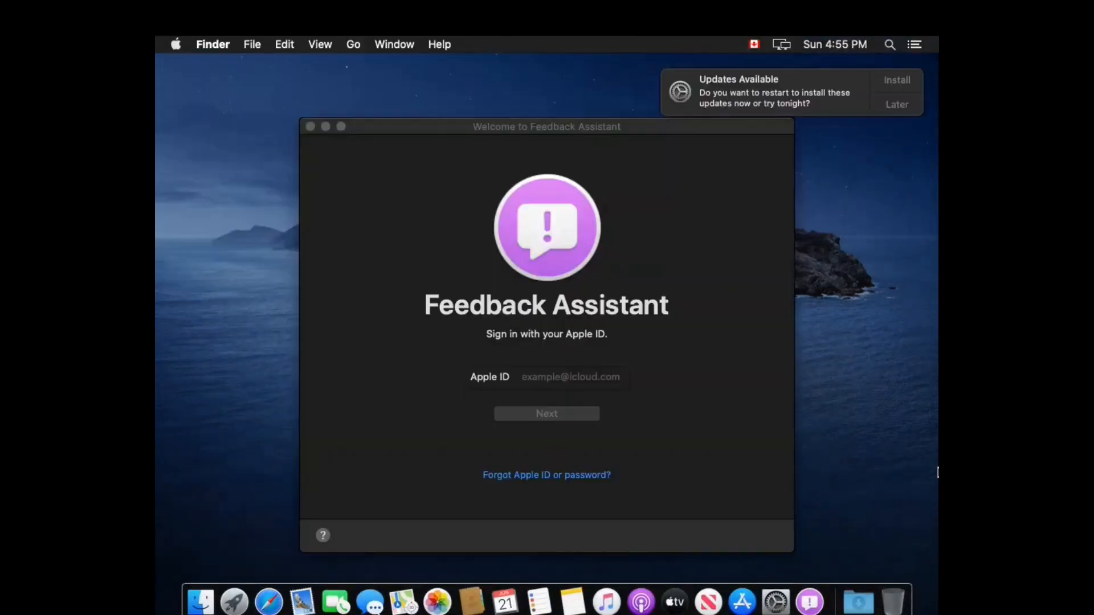
click(315, 140)
drag(312, 132, 309, 129)
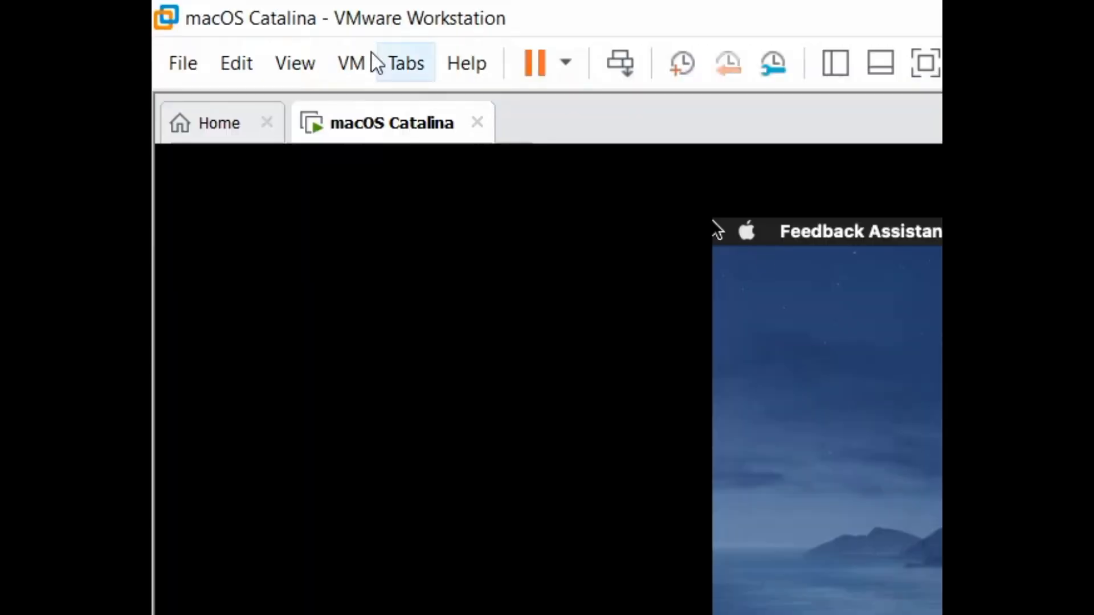
Start the VMware Tools update for the virtual machine and launch the Install VMware Tools package from its disc.
click(353, 63)
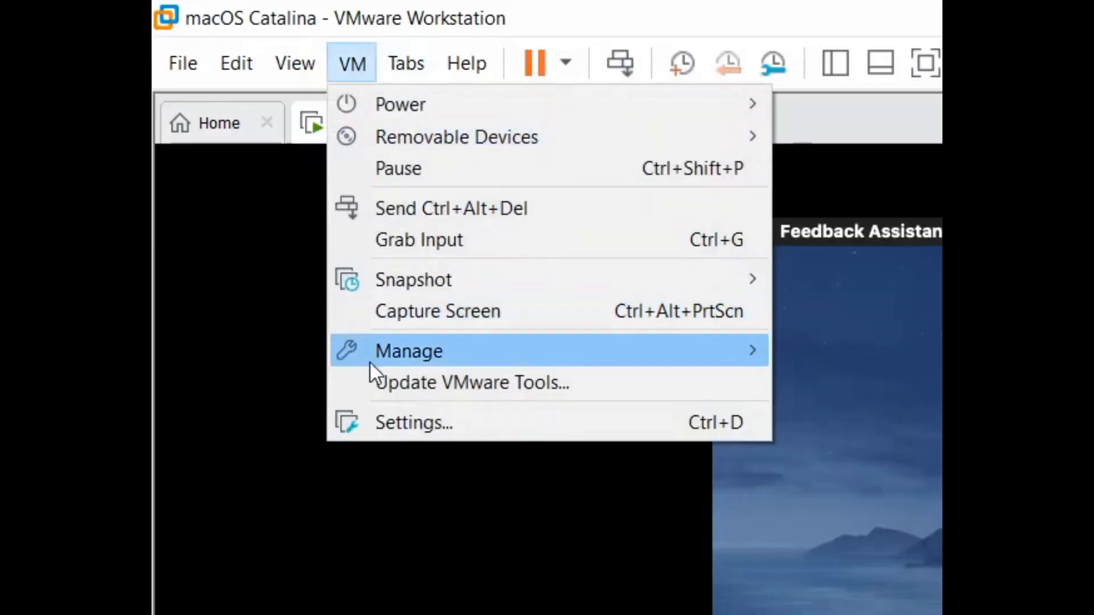
click(373, 380)
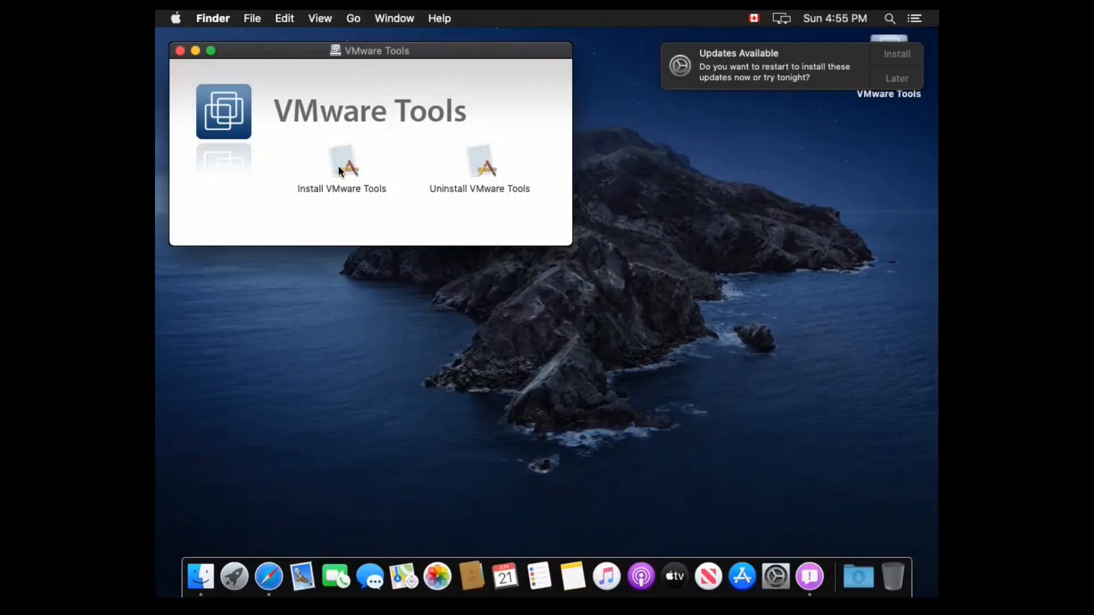
click(339, 170)
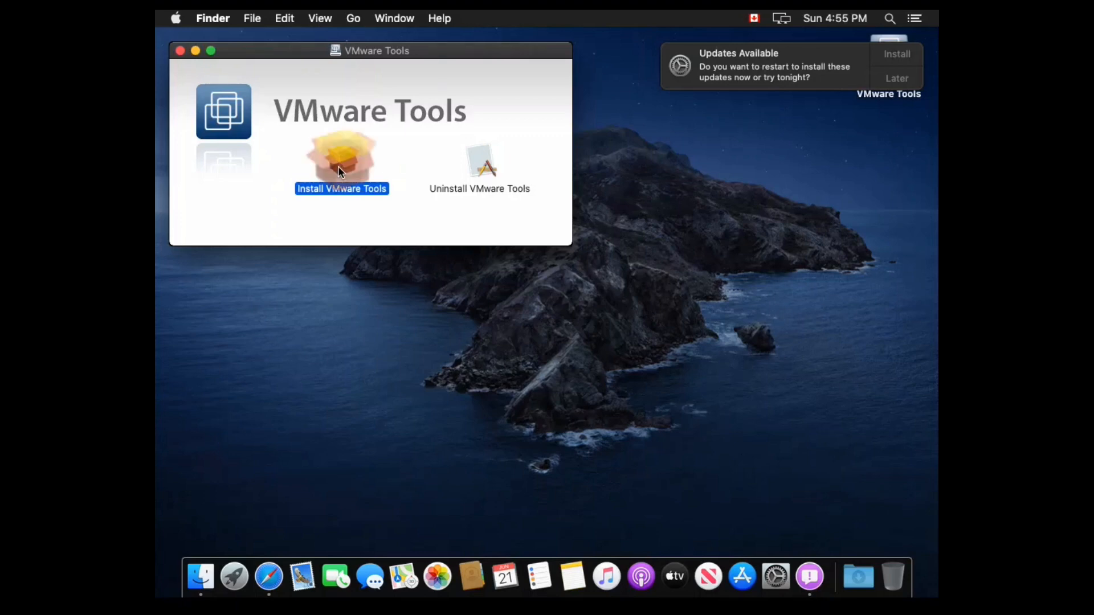
double_click(338, 168)
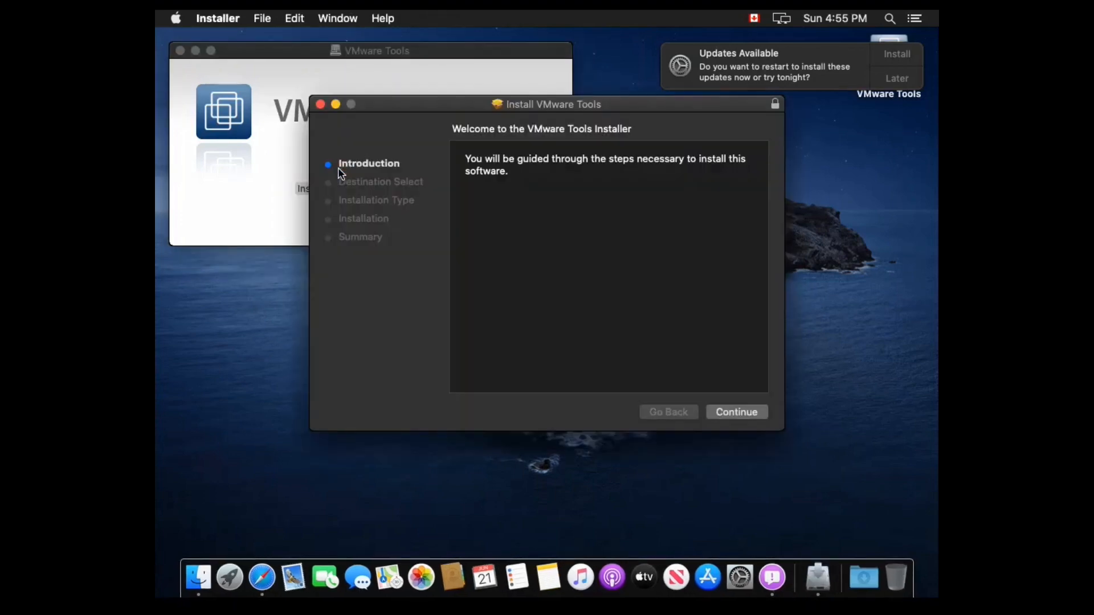
Repeat the standard VMware Tools installation on MacOS Hard Drive, authorizing it with the account password.
click(734, 416)
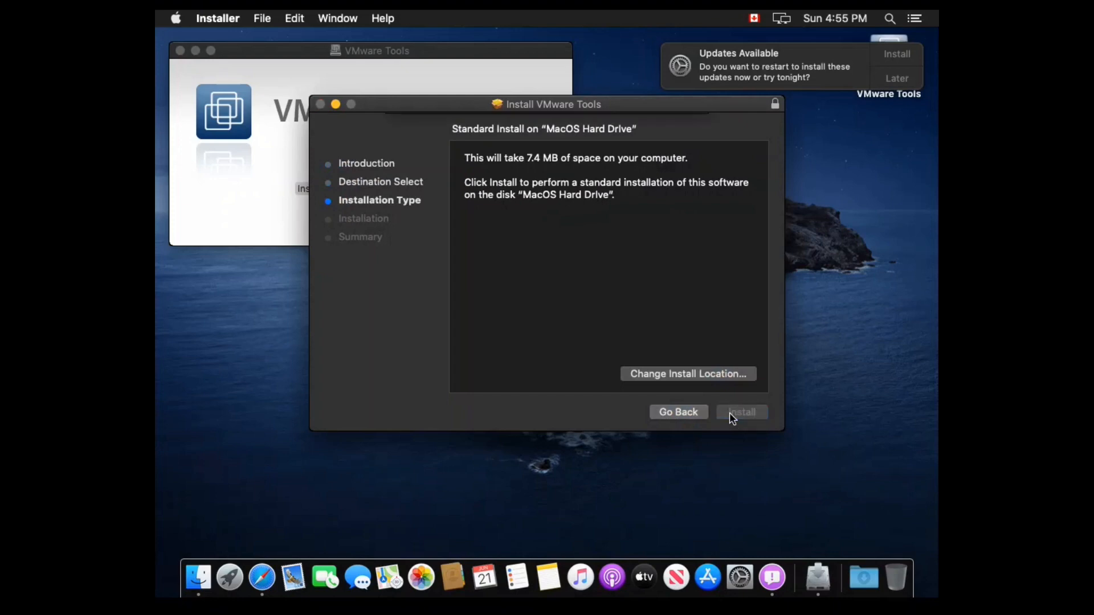
click(730, 415)
click(598, 194)
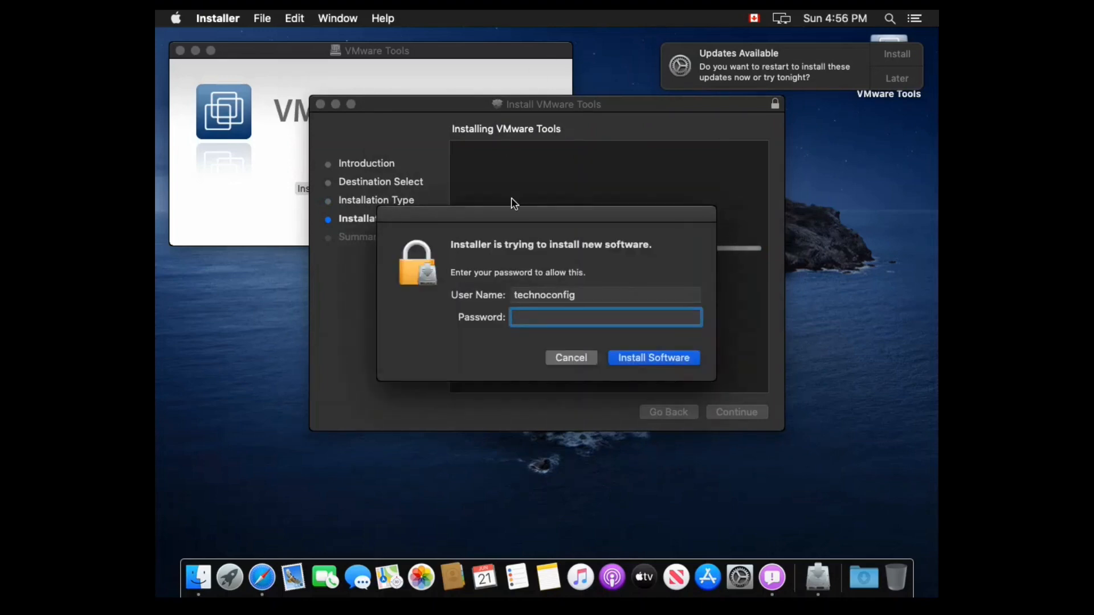
text(••••••••)
key(Return)
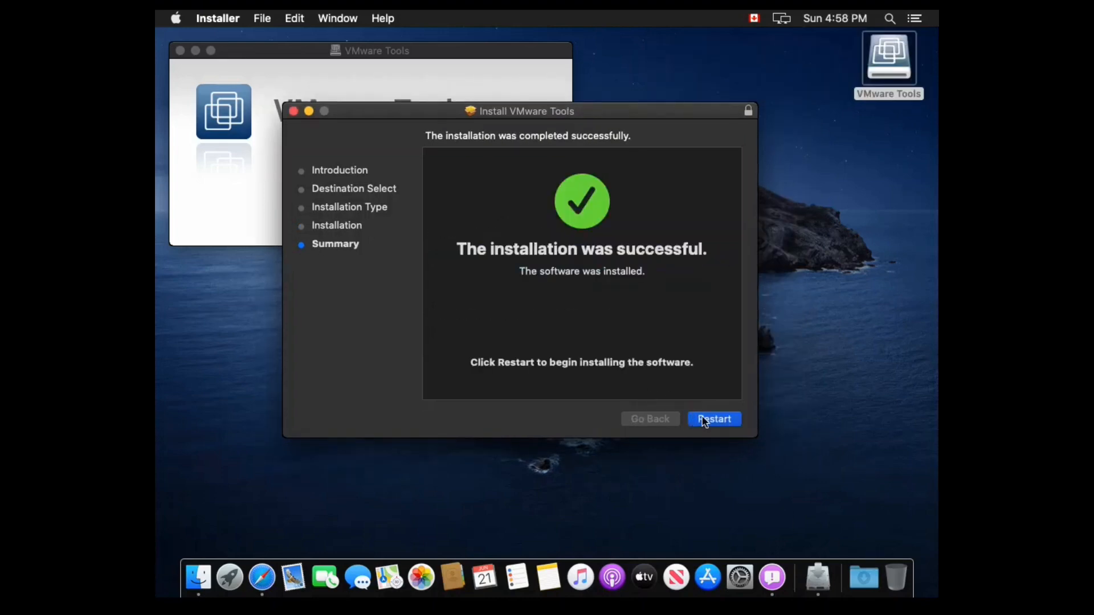
Restart the virtual machine after the second VMware Tools installation and log in with the account password.
click(705, 420)
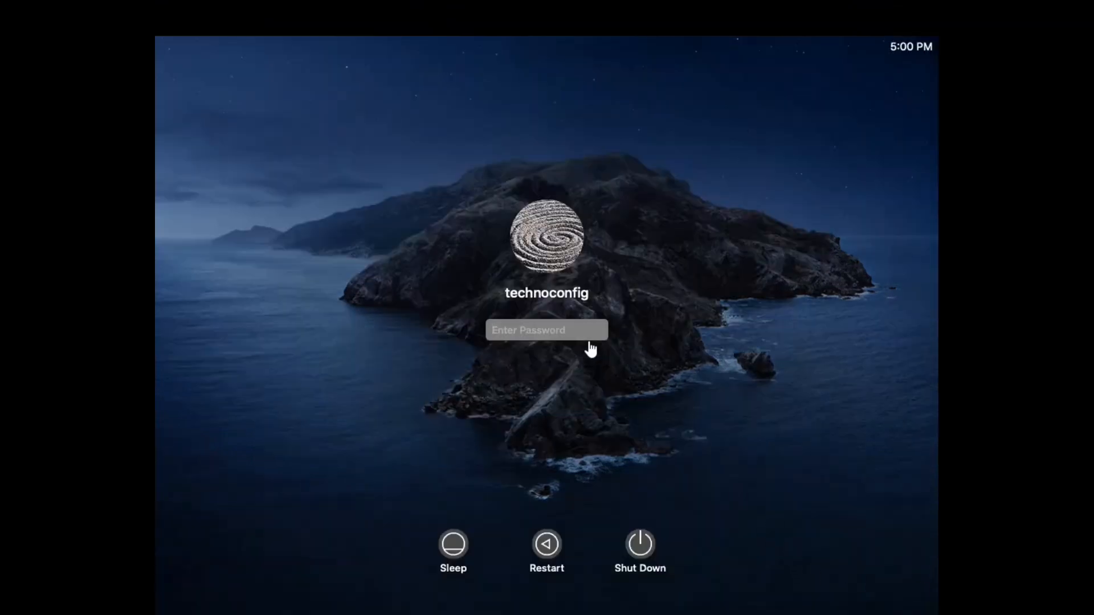
text(********)
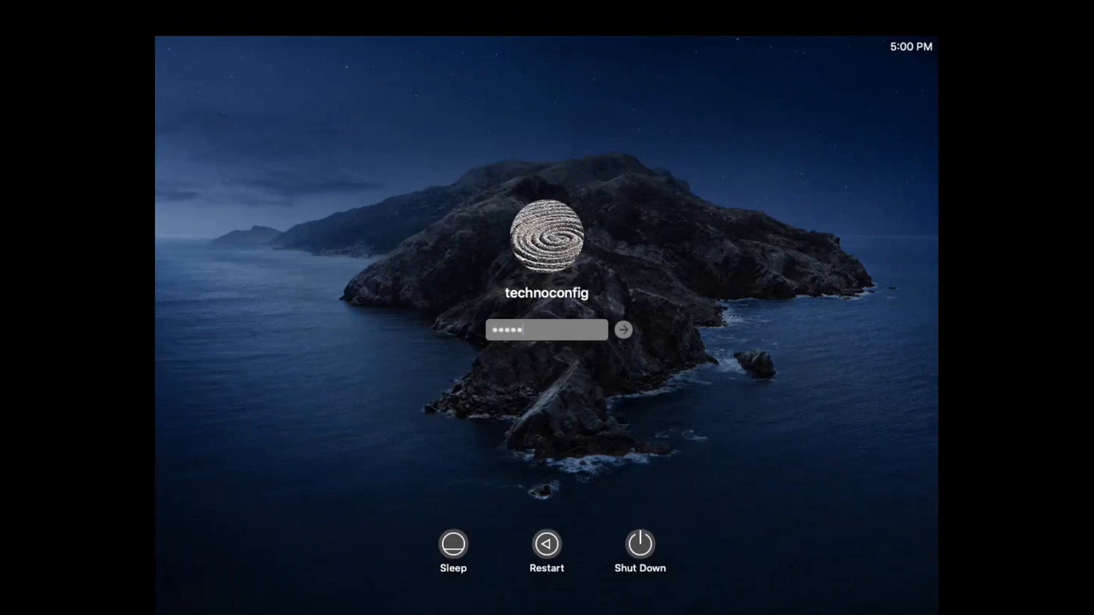
key(Return)
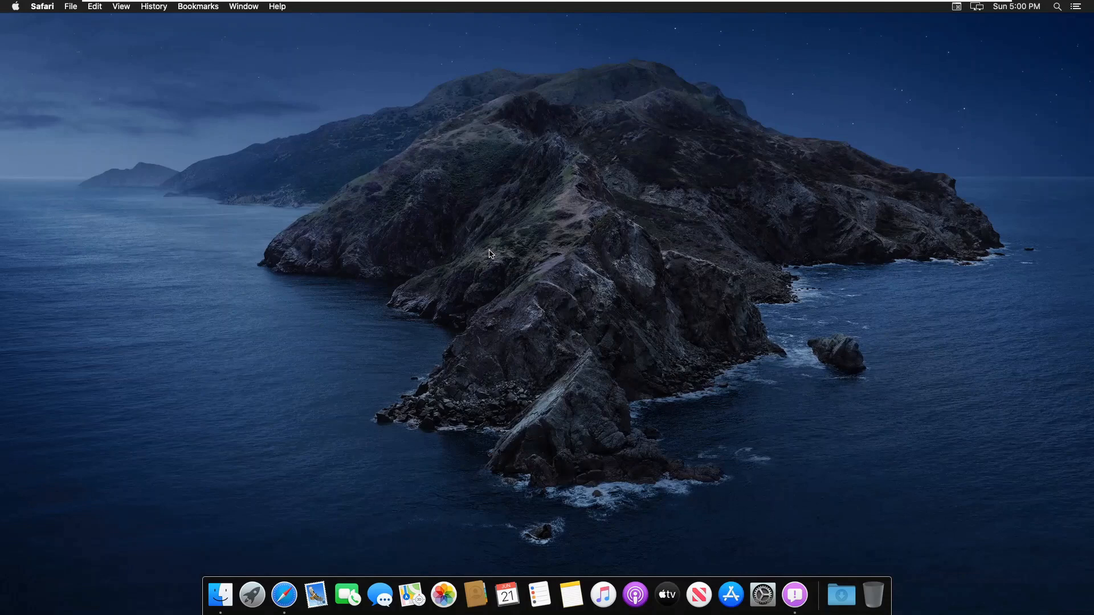
Open the App Store and System Preferences, move the System Preferences window aside, and close it.
click(735, 603)
click(764, 595)
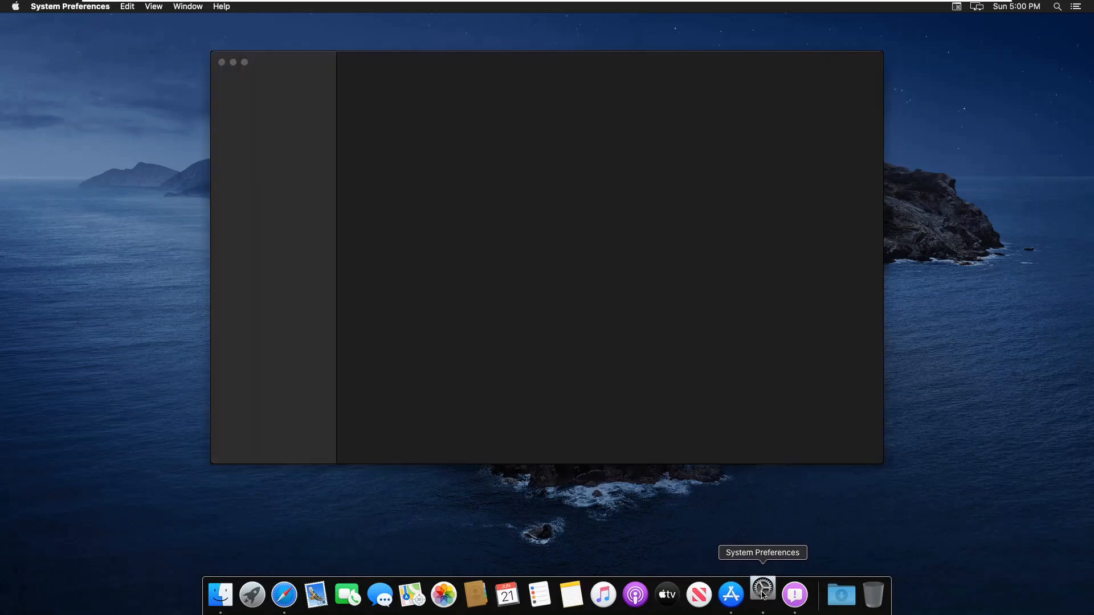
drag(509, 115, 771, 105)
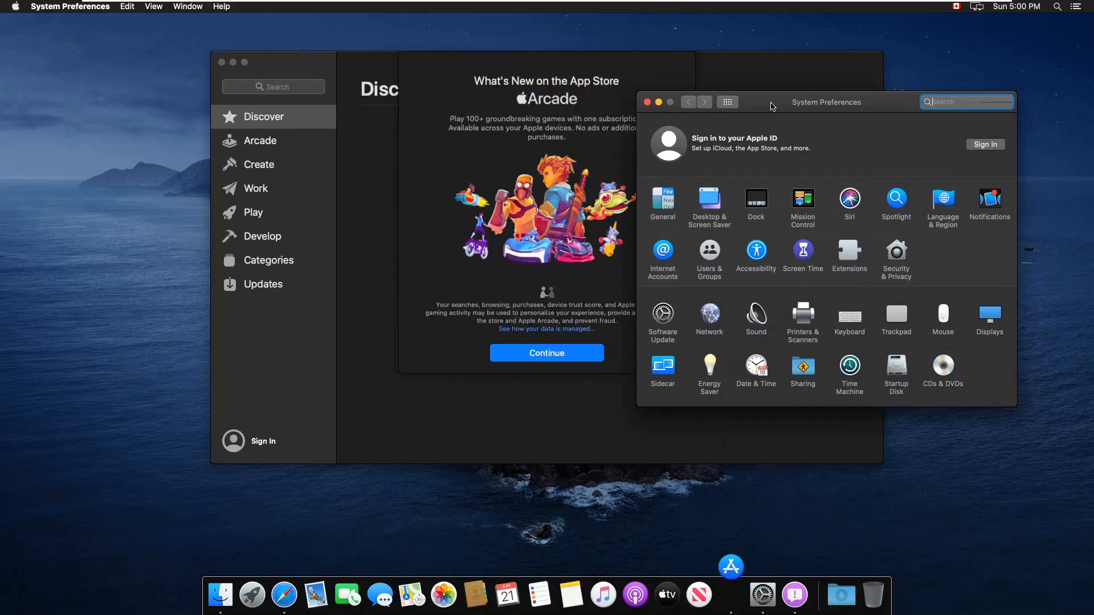
click(647, 102)
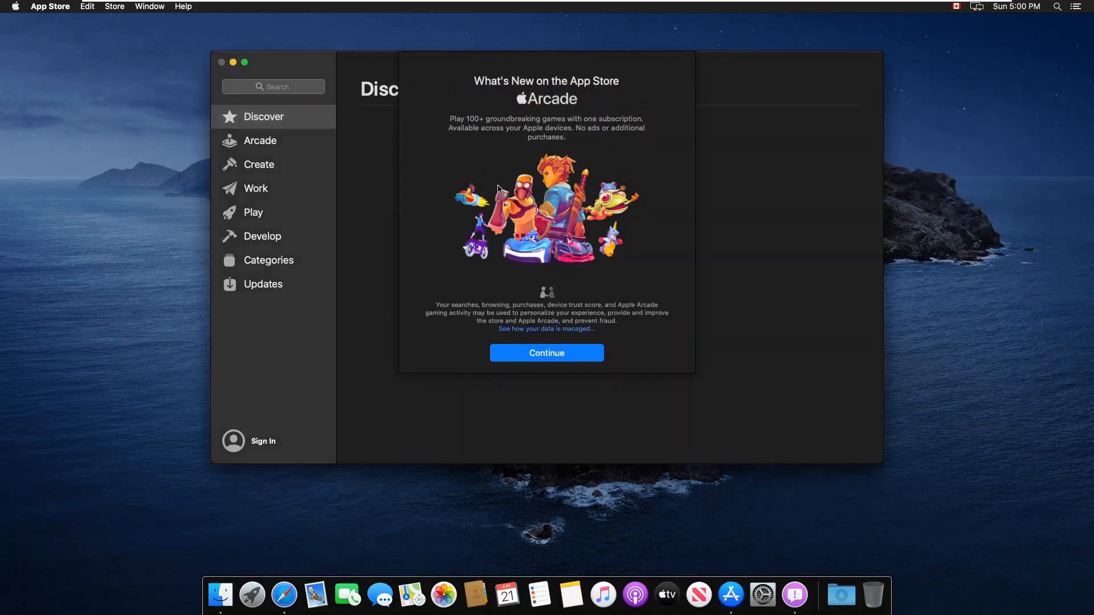